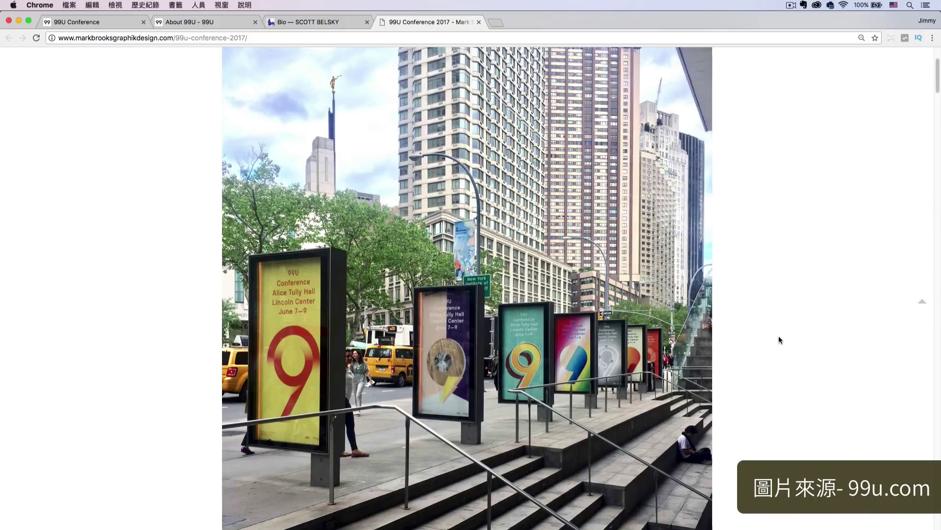
# - Scroll the 99U Conference 2017 page down to the Network and Unwind tote-bag photos
pyautogui.scroll(-5, 779, 335)
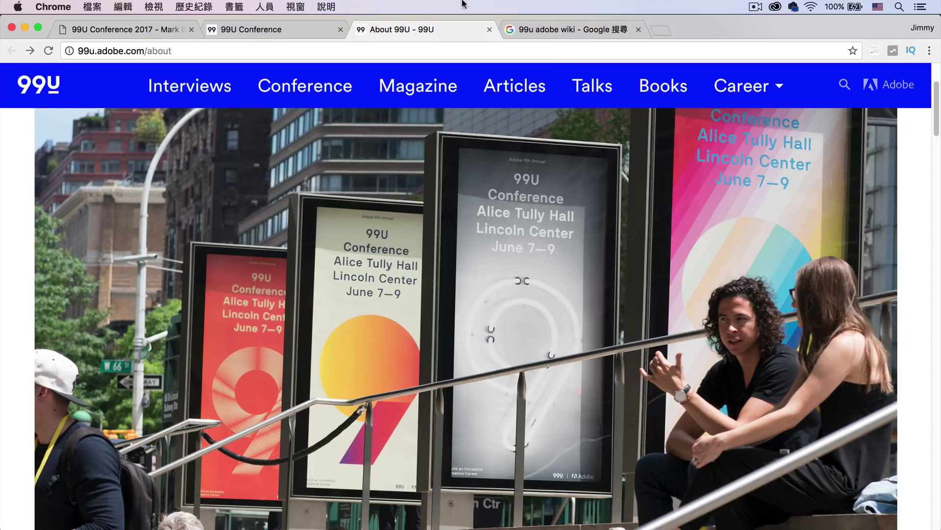
# - Switch back to the '99U Conference 2017 - Mark Brooks' browser tab
pyautogui.click(133, 31)
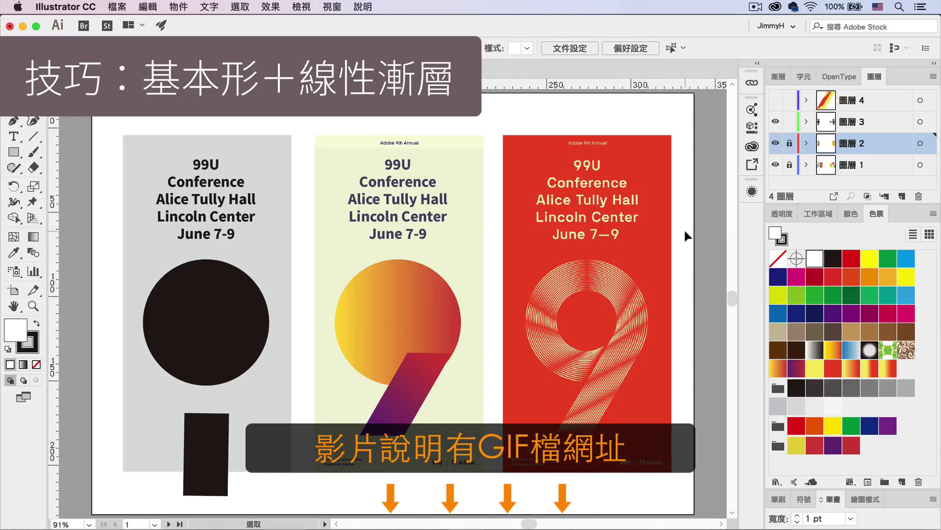
pyautogui.click(201, 285)
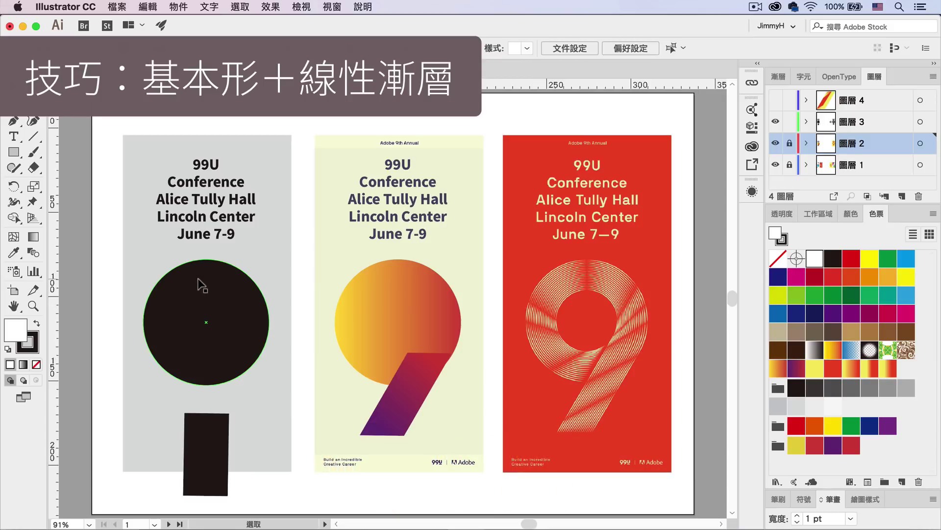
pyautogui.click(208, 442)
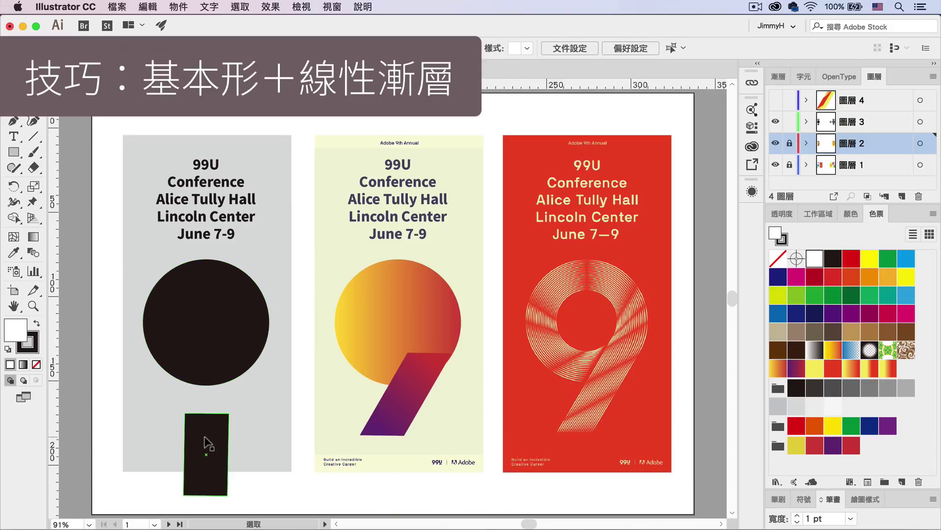
pyautogui.click(98, 298)
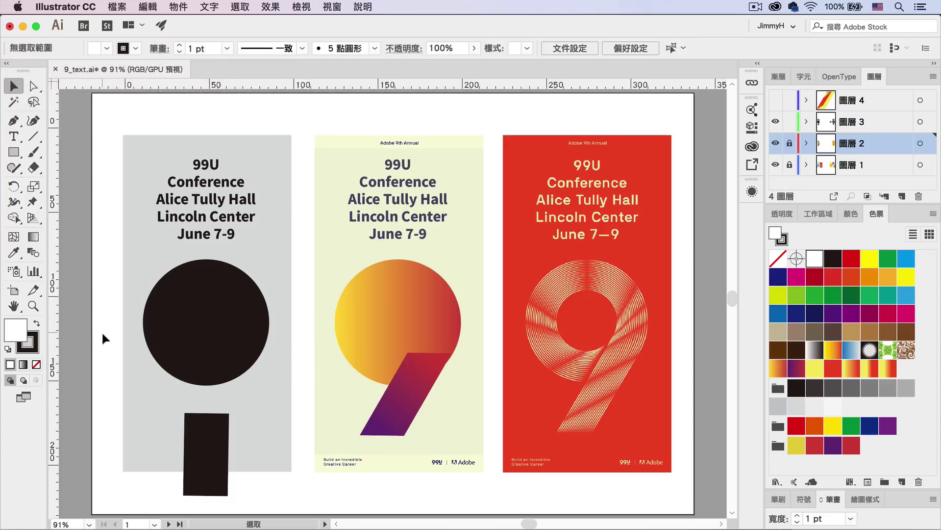
pyautogui.click(206, 315)
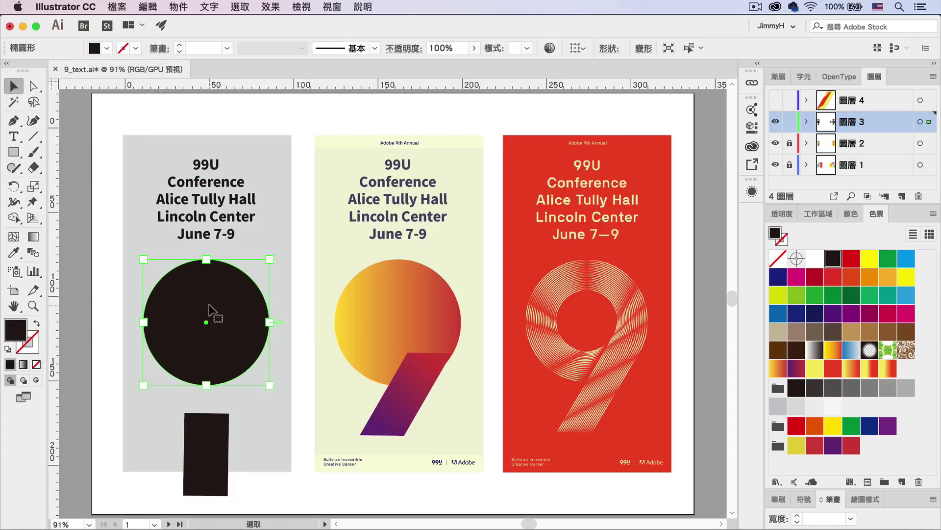
# - Fill the circle with the yellow-orange gradient and move the black rectangle up under it
pyautogui.click(778, 372)
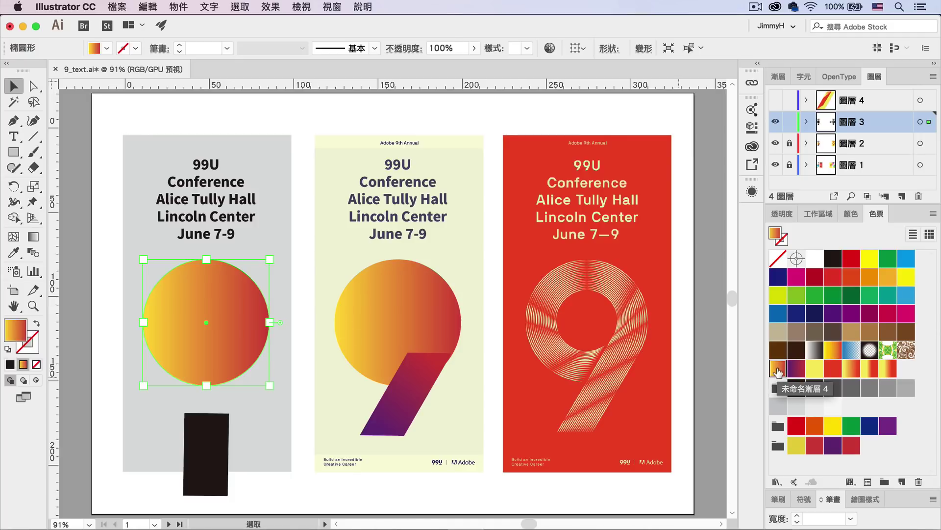
pyautogui.click(203, 441)
pyautogui.moveTo(214, 443); pyautogui.dragTo(213, 402)
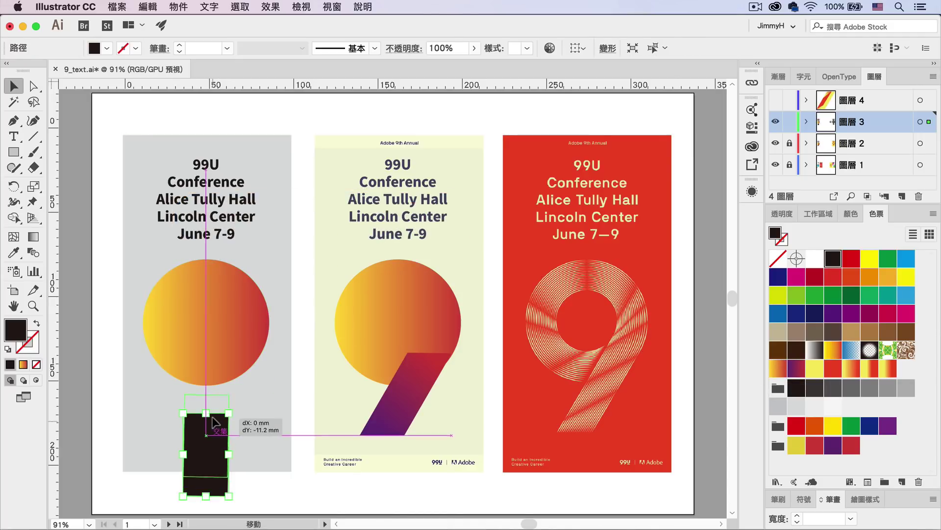
pyautogui.hotkey('ctrl', '+')
pyautogui.hotkey('ctrl', '+')
# - Shear the black rectangle sideways into a slanted parallelogram with the Shear tool
pyautogui.click(34, 186)
pyautogui.moveTo(35, 188); pyautogui.dragTo(108, 203)
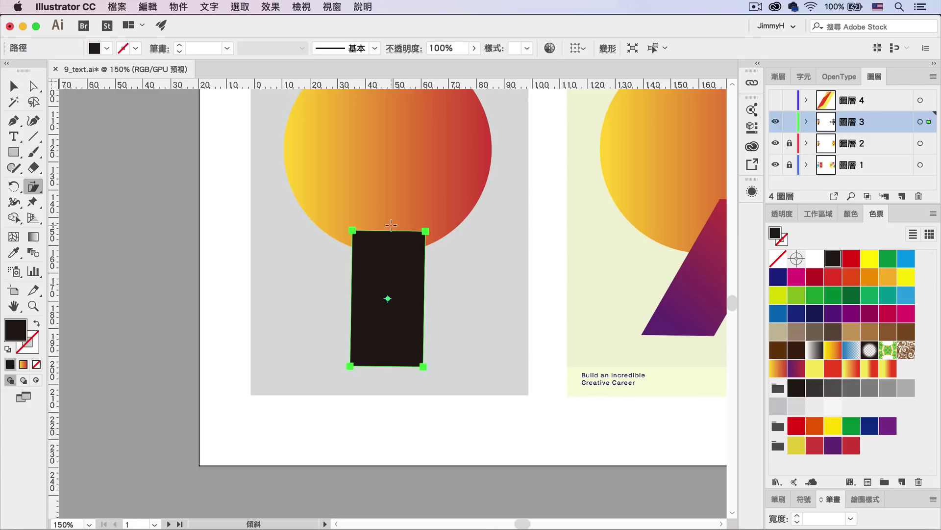
pyautogui.moveTo(391, 225); pyautogui.dragTo(419, 226)
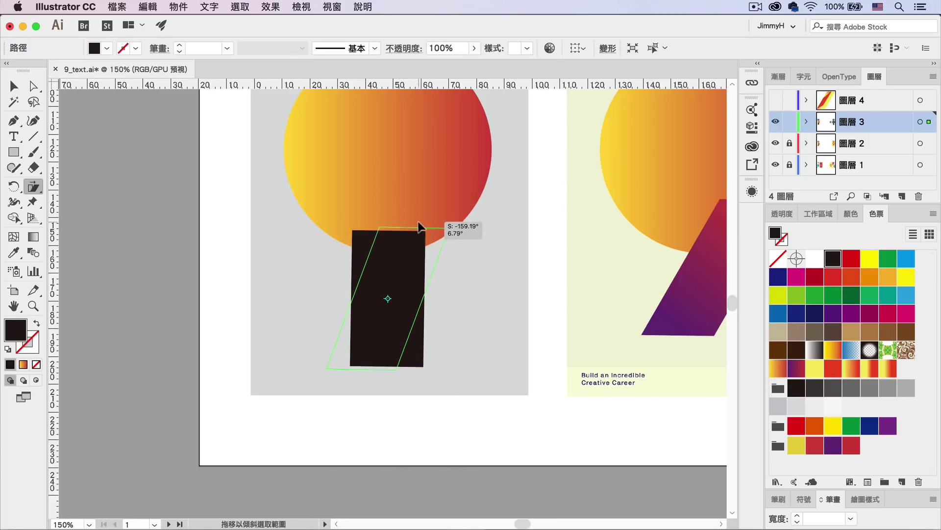
pyautogui.moveTo(421, 222); pyautogui.dragTo(422, 222)
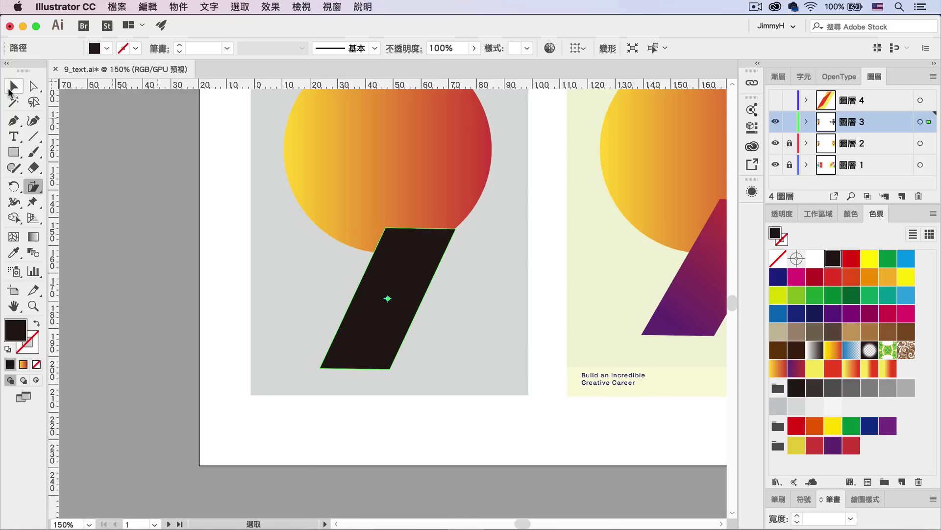
pyautogui.click(14, 86)
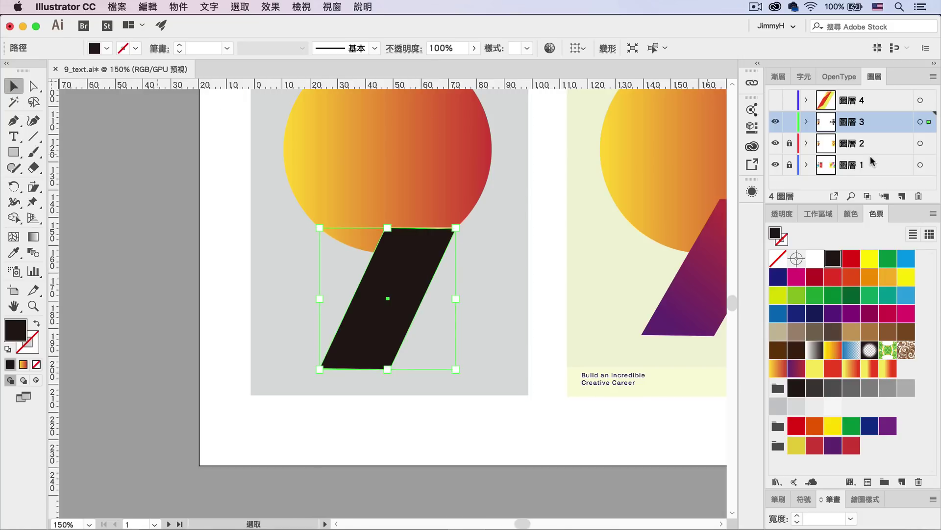
# - Give the slanted tail a diagonal purple-to-red gradient and nudge it up and right
pyautogui.click(798, 368)
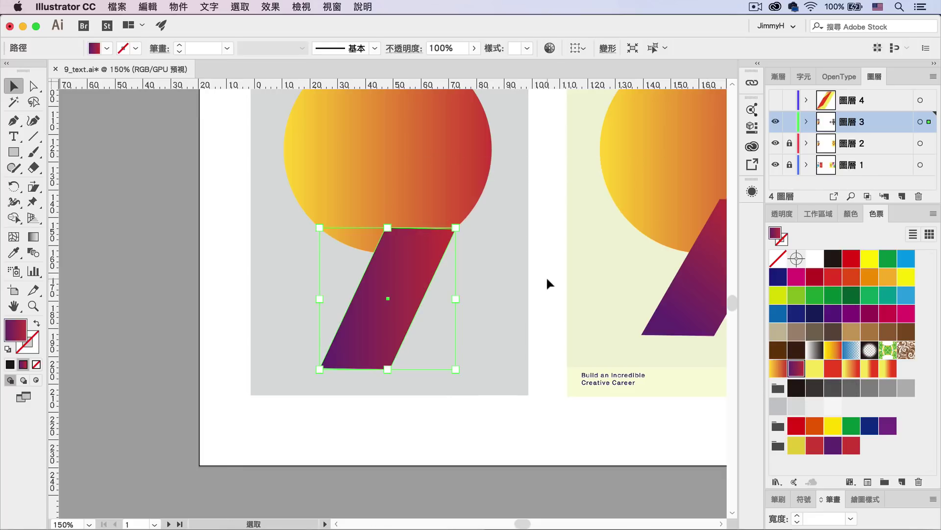
pyautogui.click(34, 238)
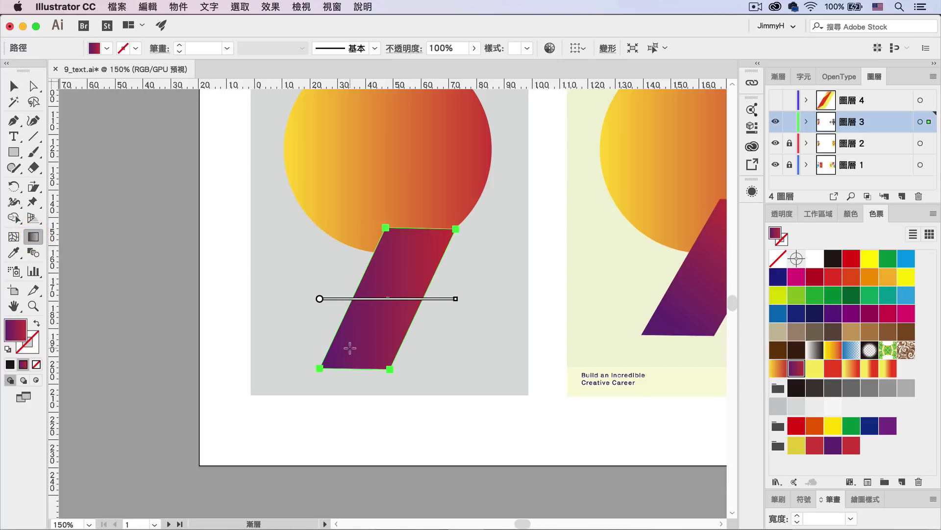
pyautogui.moveTo(347, 355); pyautogui.dragTo(435, 241)
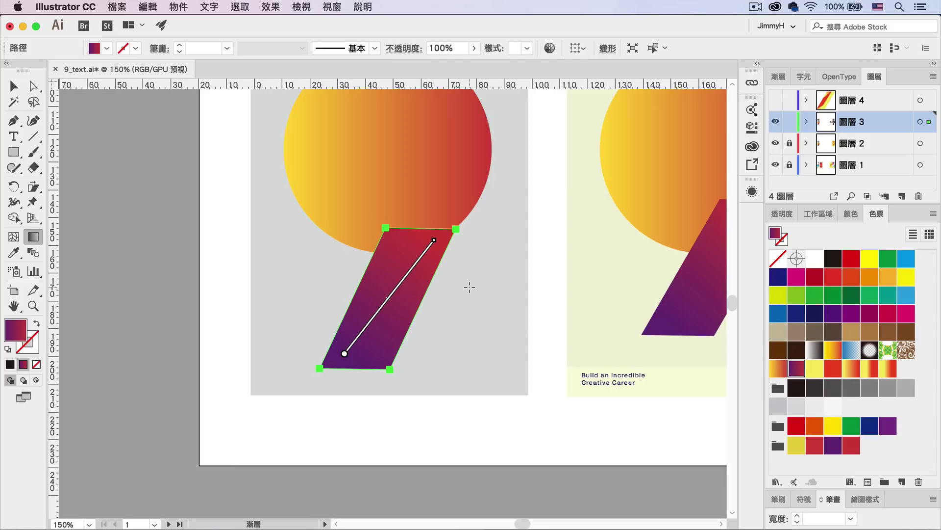
pyautogui.press('v')
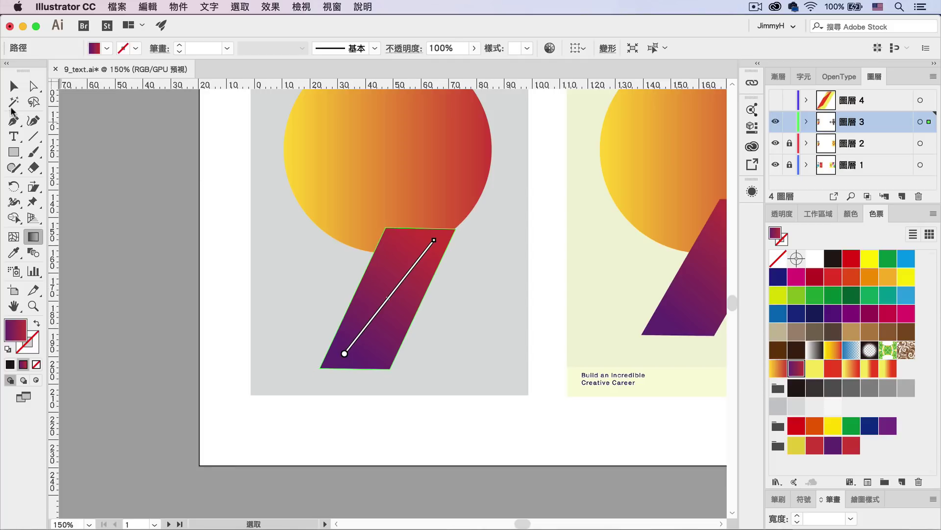
pyautogui.hotkey('ctrl', '-')
pyautogui.moveTo(325, 381); pyautogui.dragTo(339, 358)
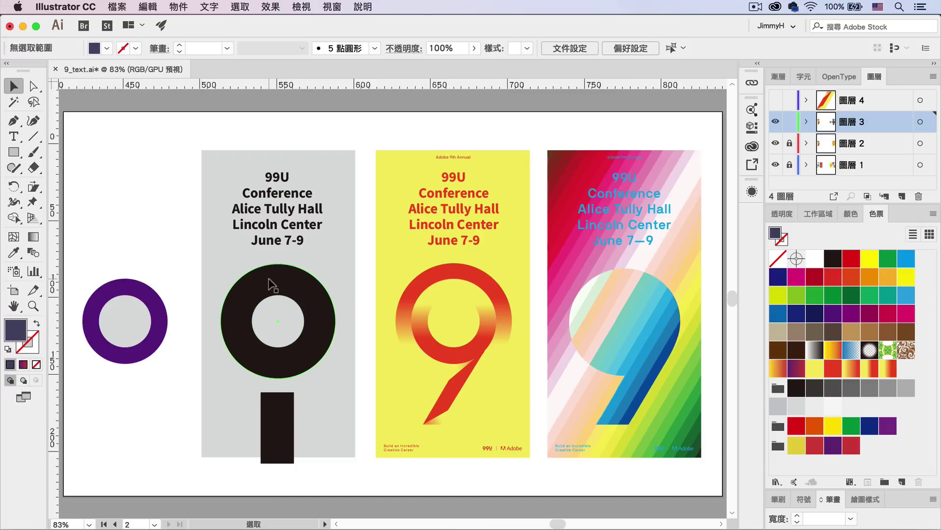
# - Make the black circle and its inner circle a compound path, hollowing the black ring
pyautogui.click(272, 283)
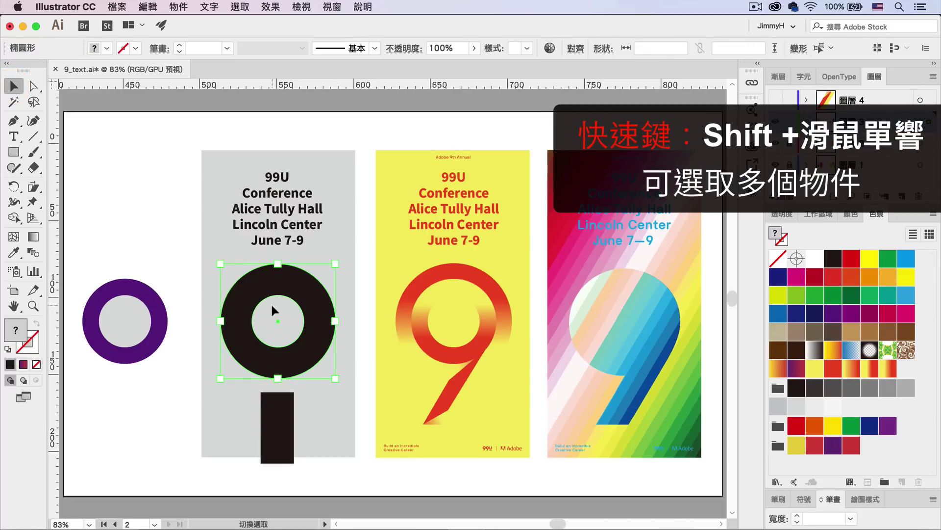
pyautogui.click(178, 6)
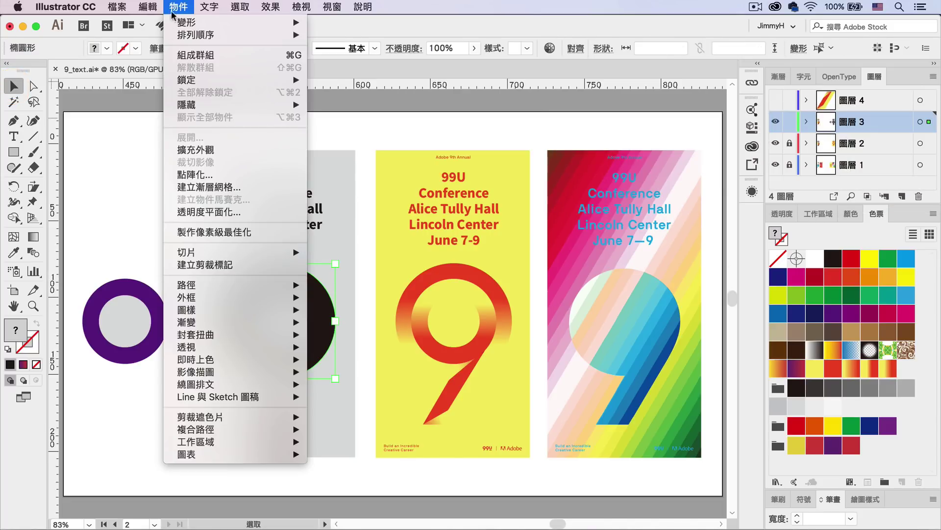
pyautogui.moveTo(195, 428)
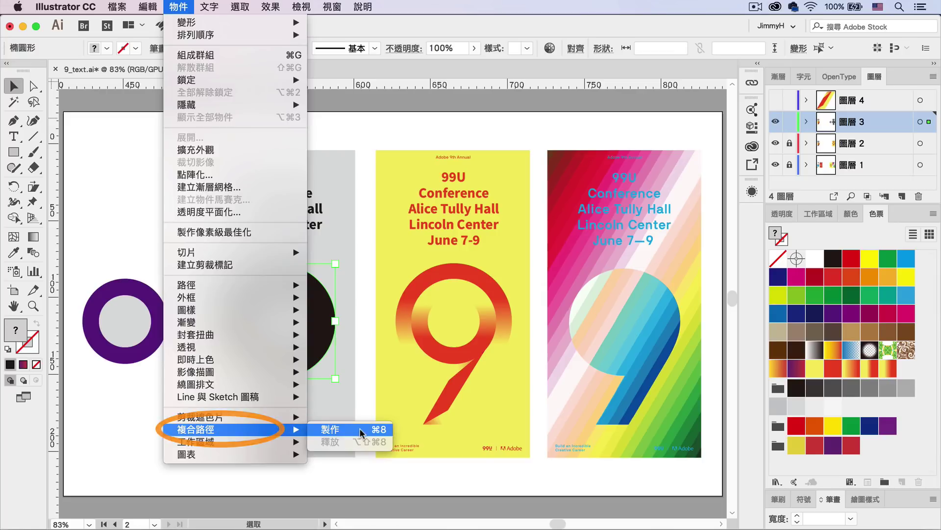
pyautogui.click(360, 428)
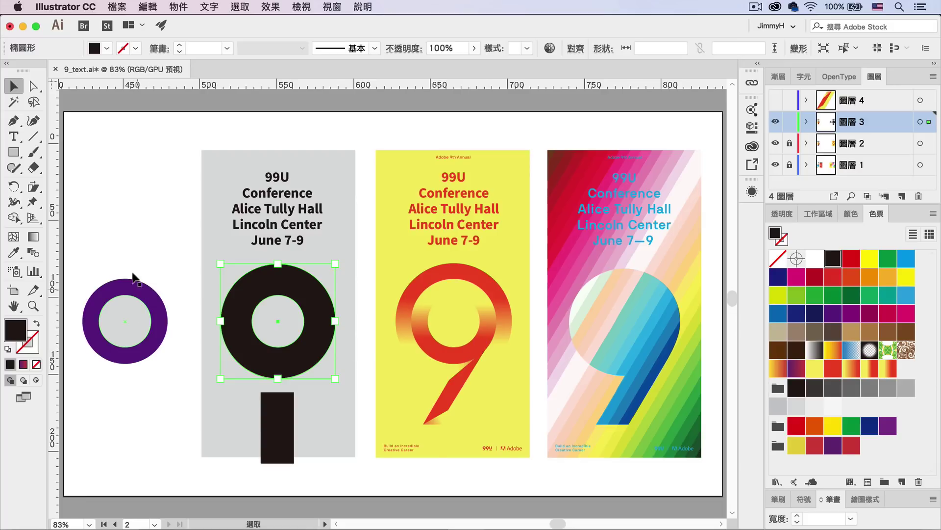
pyautogui.click(90, 255)
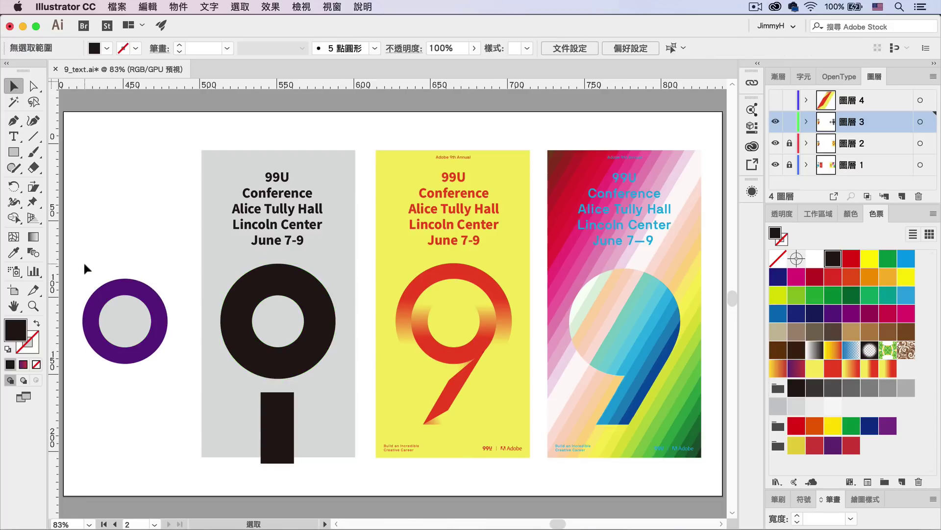
# - Make the purple ring's two circles a compound path and move it onto the black ring
pyautogui.moveTo(84, 267); pyautogui.dragTo(173, 349)
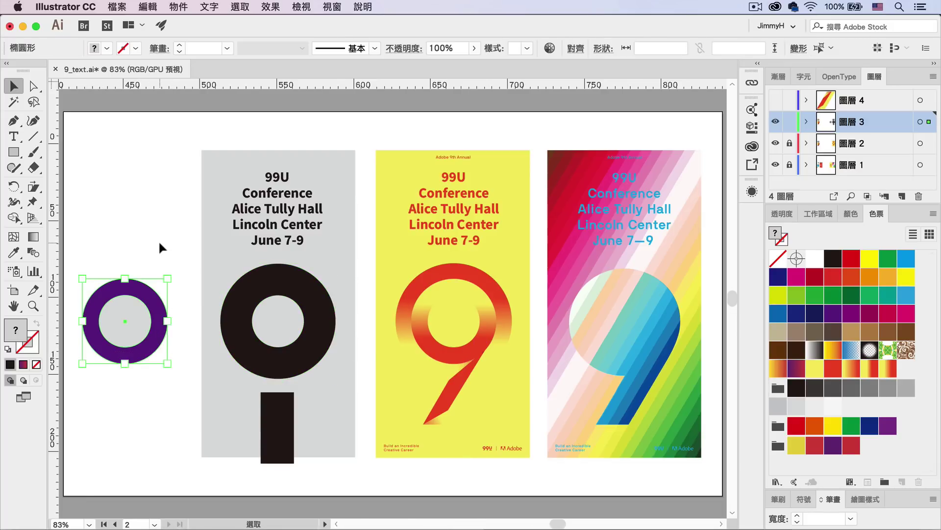
pyautogui.click(179, 7)
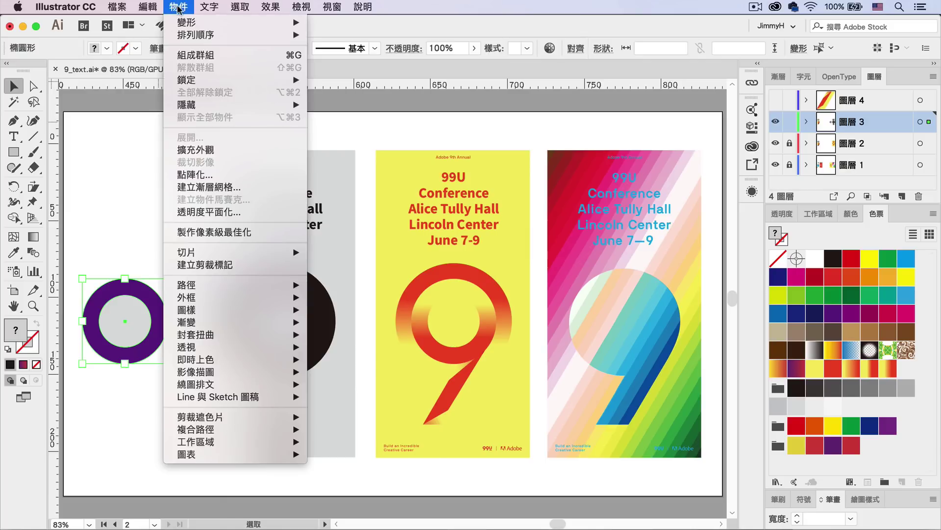
pyautogui.moveTo(221, 428)
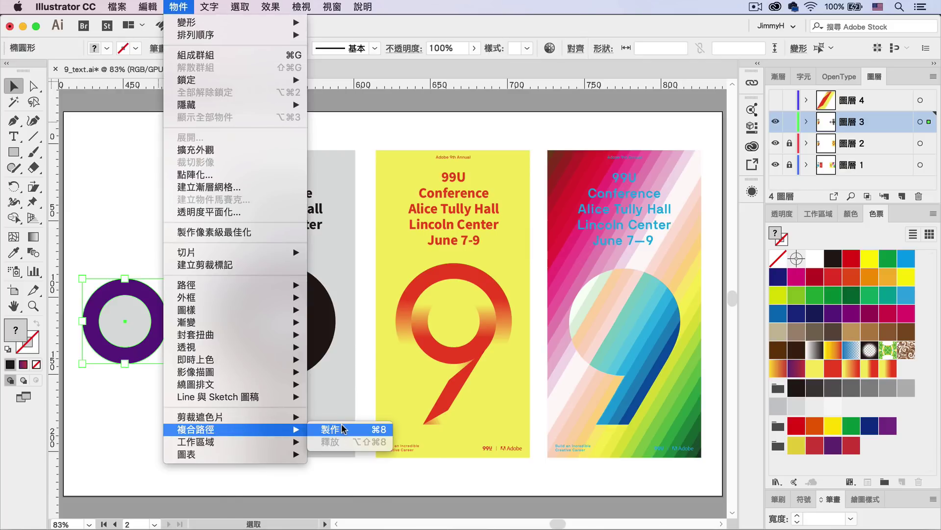
pyautogui.click(343, 429)
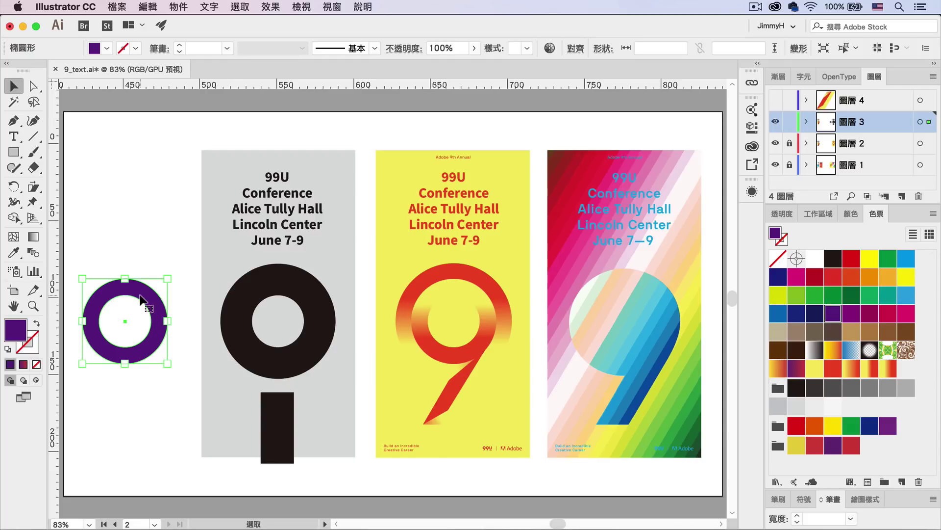
pyautogui.moveTo(141, 298); pyautogui.dragTo(293, 300)
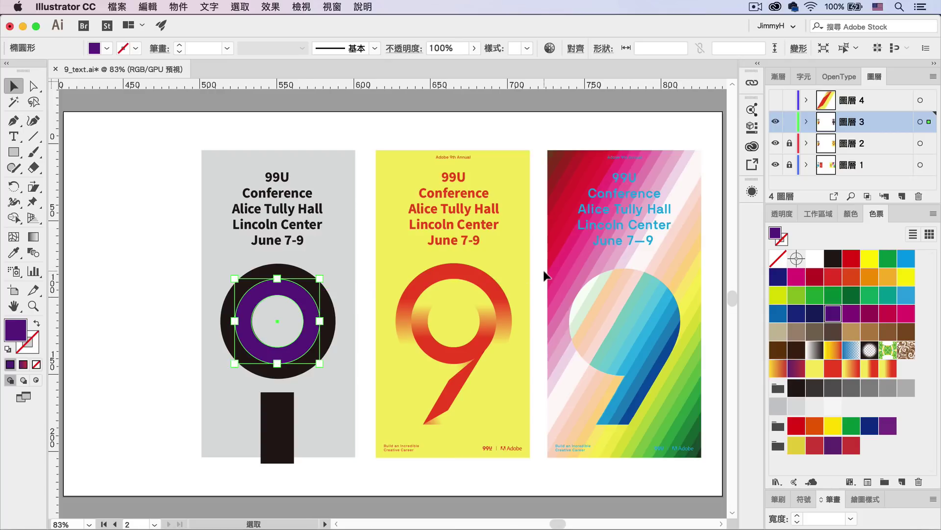
# - Fill the inner ring with the yellow-red gradient running top to bottom
pyautogui.click(889, 368)
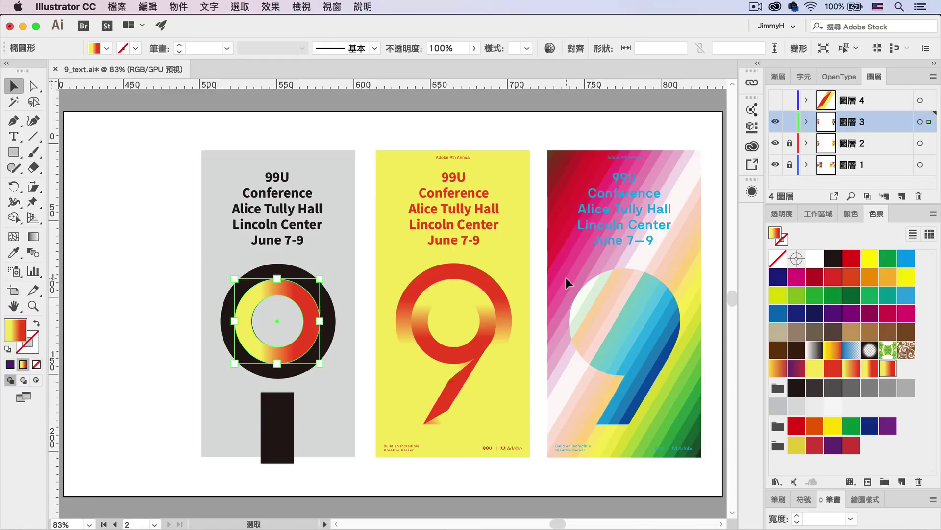
pyautogui.click(33, 236)
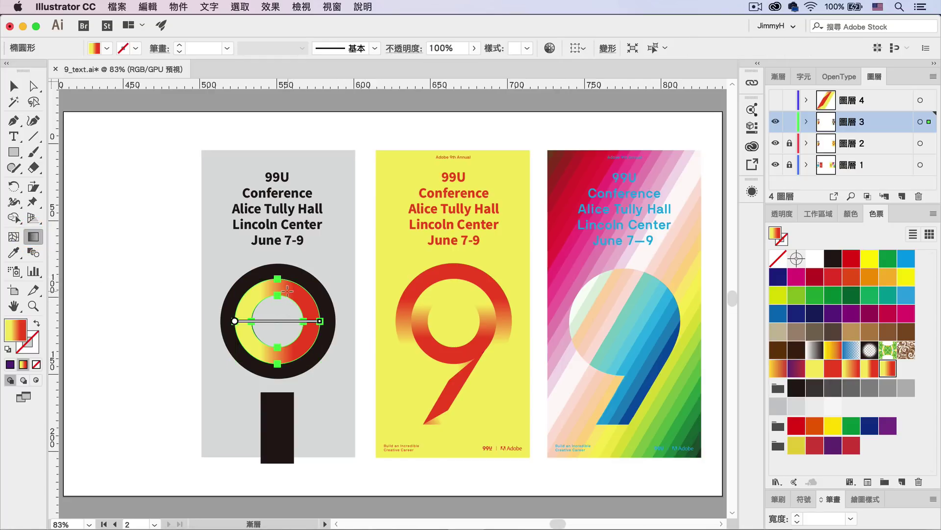
pyautogui.moveTo(286, 289); pyautogui.dragTo(285, 354)
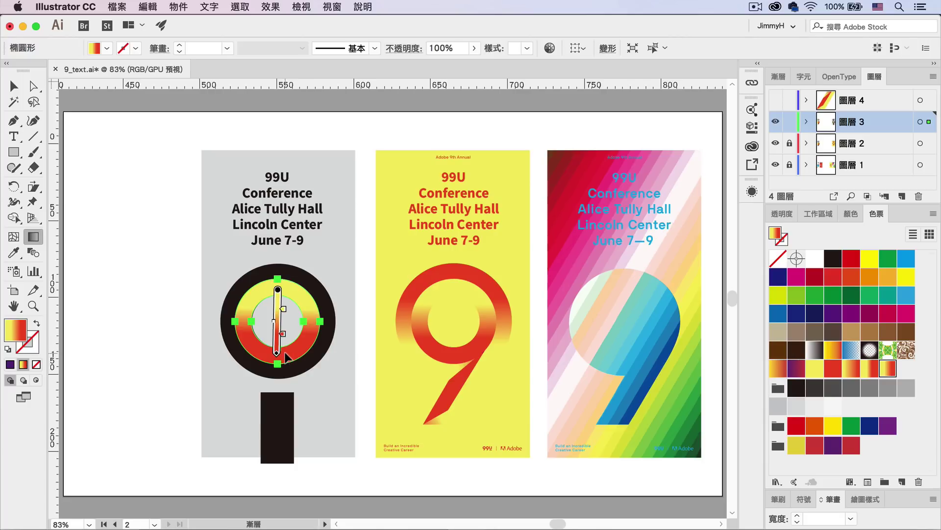
pyautogui.click(14, 86)
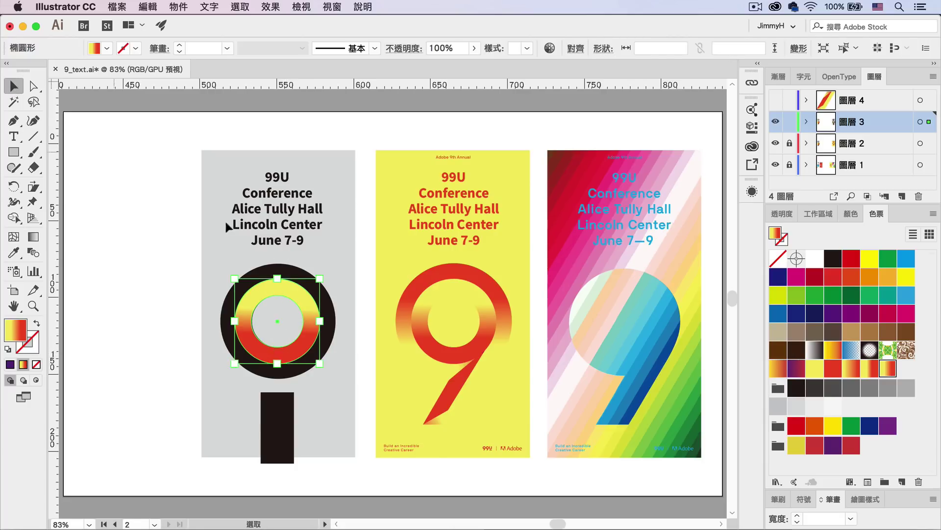
# - Fill the outer black ring with the yellow-red gradient as well
pyautogui.click(304, 275)
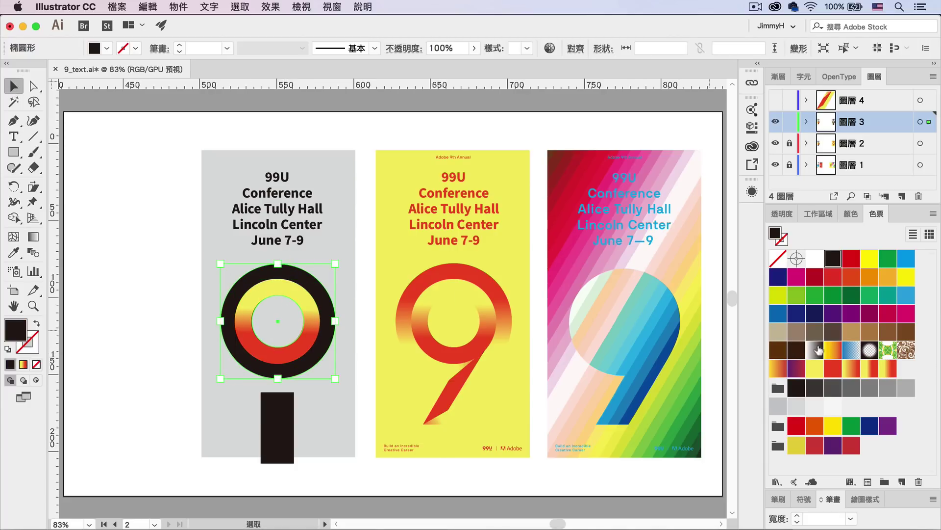
pyautogui.click(888, 369)
pyautogui.press('g')
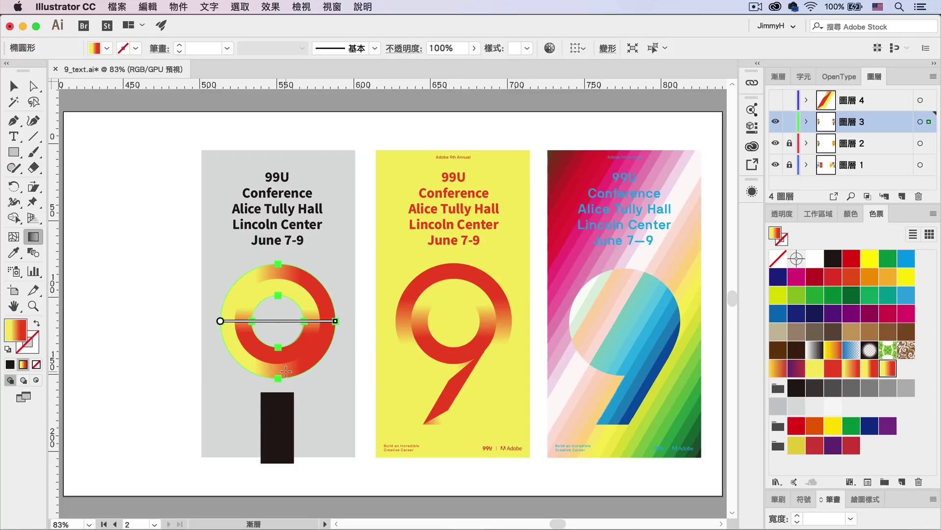
# - Run the outer ring's gradient vertically and add and move stops so red fades to yellow
pyautogui.moveTo(277, 370); pyautogui.dragTo(280, 262)
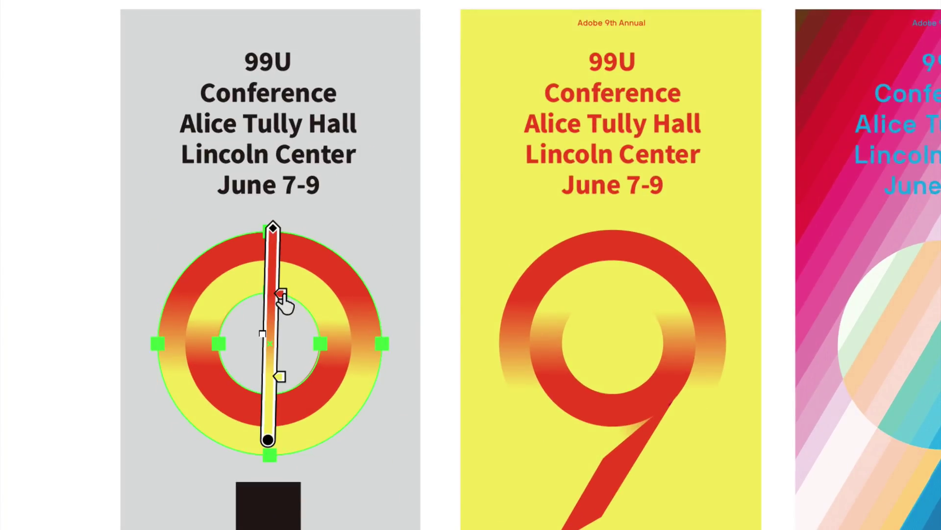
pyautogui.moveTo(282, 294); pyautogui.dragTo(284, 273)
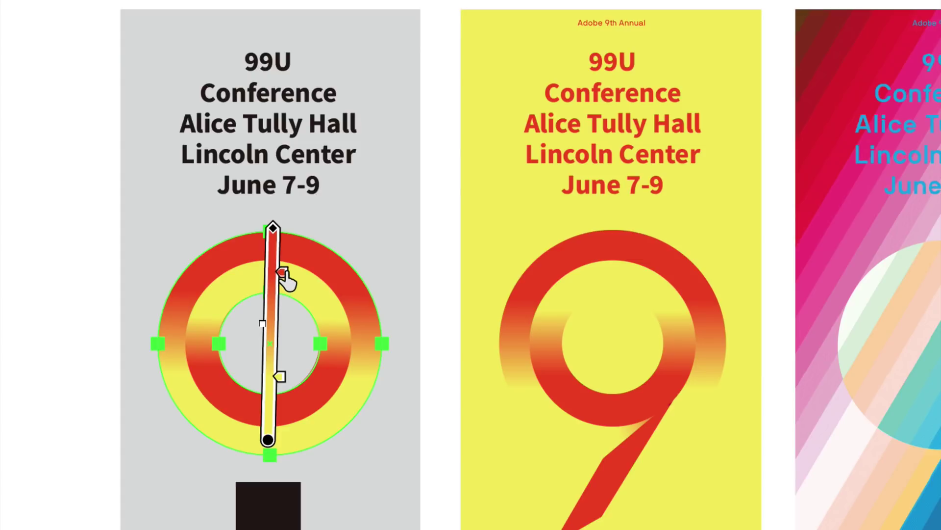
pyautogui.moveTo(285, 277); pyautogui.dragTo(295, 304)
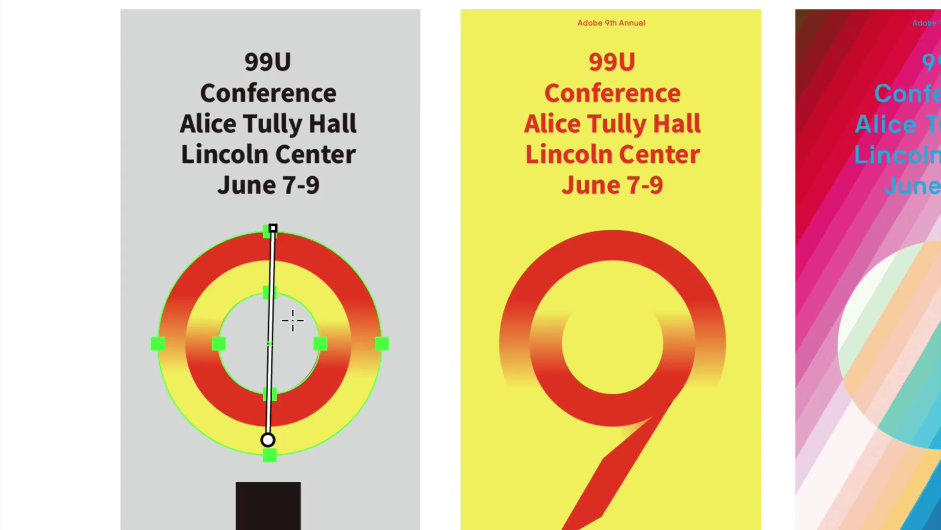
pyautogui.click(274, 231)
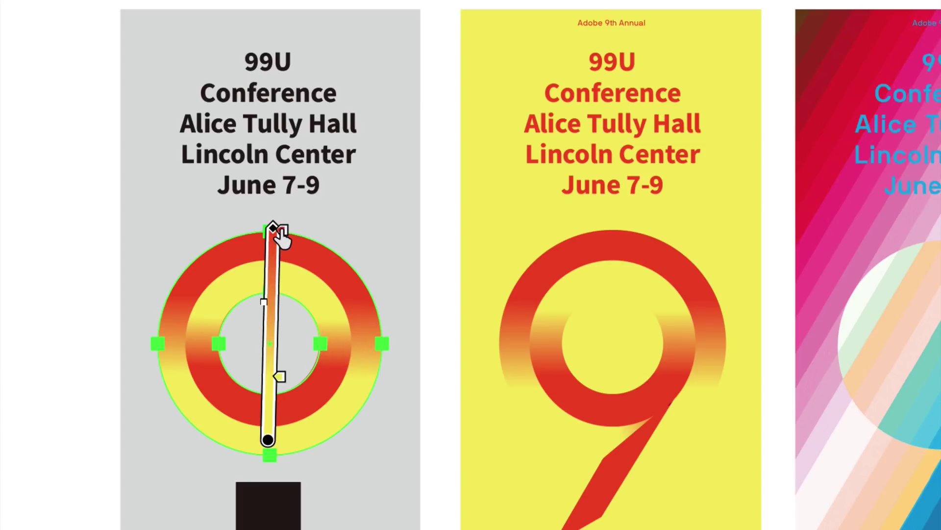
pyautogui.moveTo(271, 331)
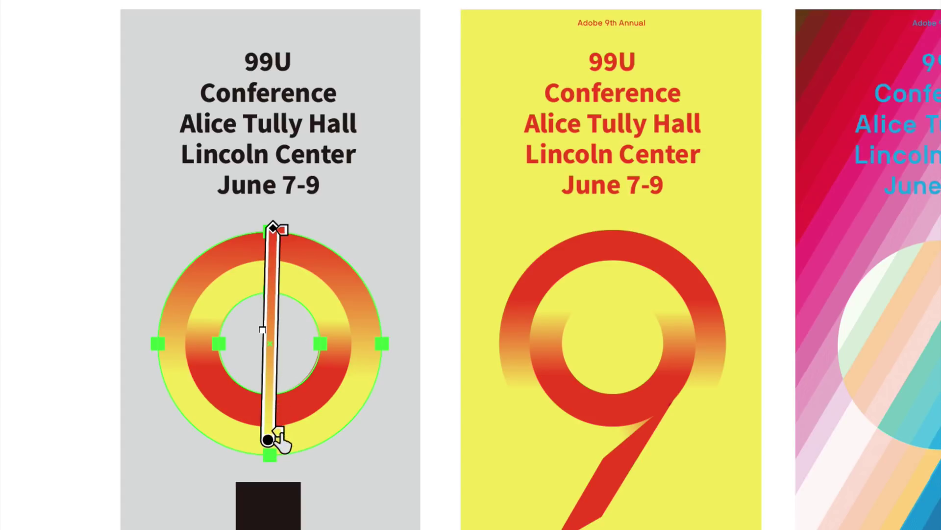
pyautogui.moveTo(280, 380); pyautogui.dragTo(298, 378)
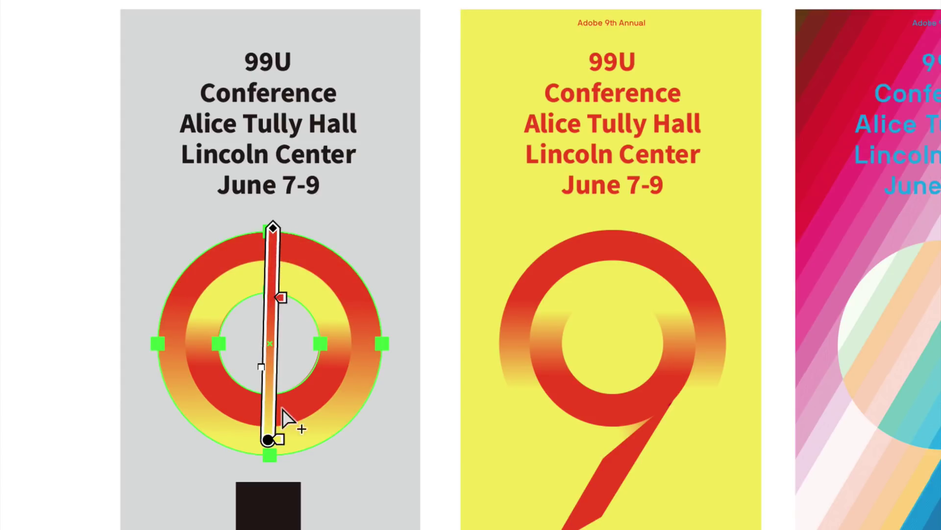
pyautogui.moveTo(278, 439)
pyautogui.mouseDown()
pyautogui.moveTo(279, 362)
pyautogui.moveTo(275, 369)
pyautogui.mouseUp()
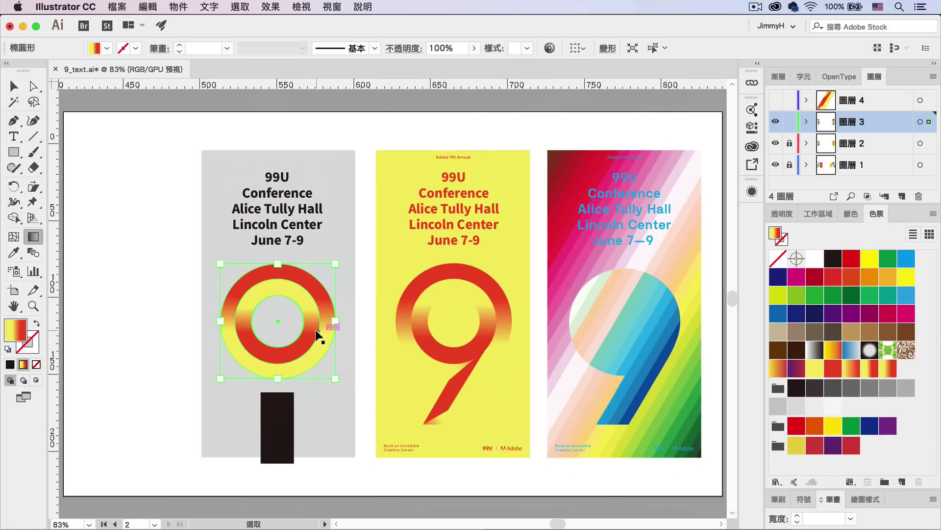
# - Eyedropper the middle poster's yellow onto the left poster's grey background
pyautogui.click(14, 88)
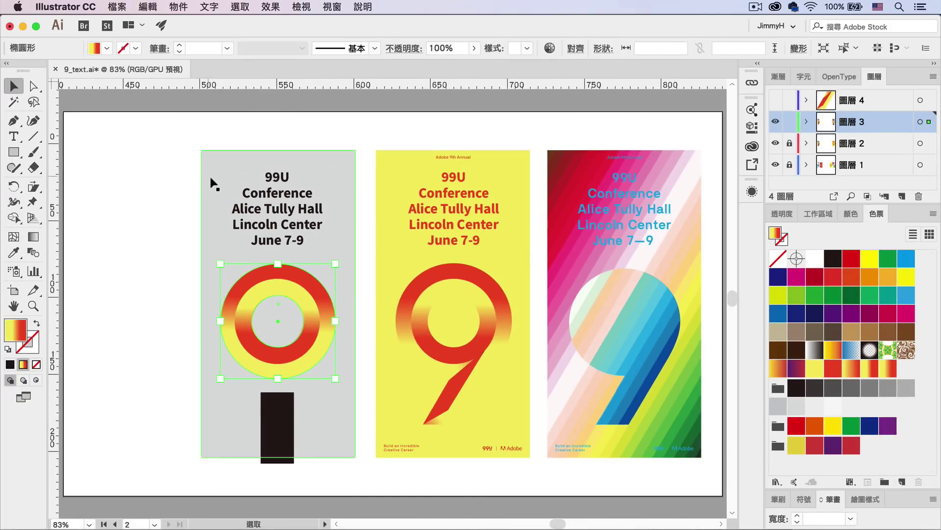
pyautogui.click(216, 176)
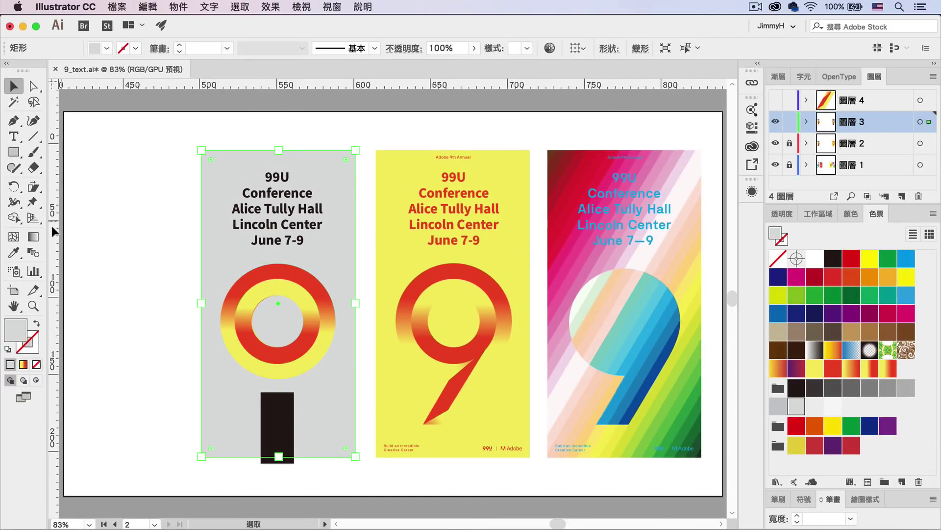
pyautogui.click(13, 253)
pyautogui.click(392, 193)
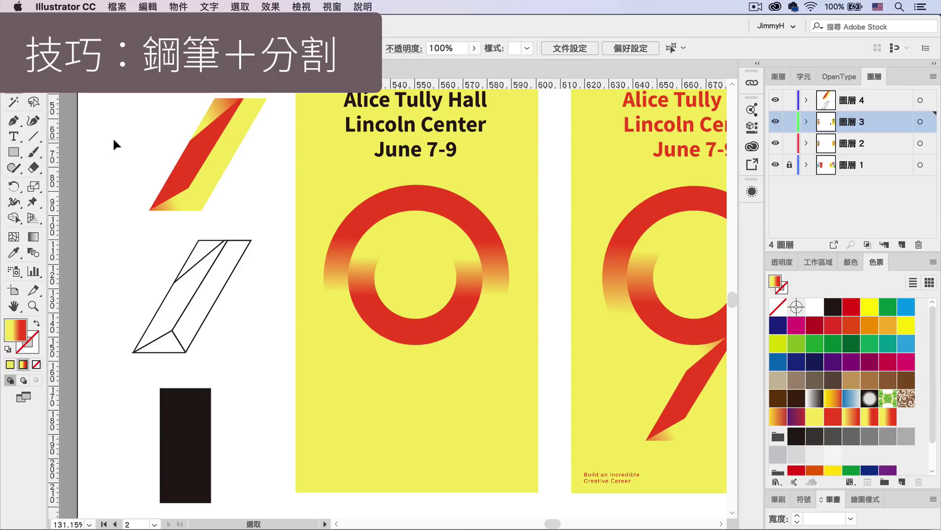
pyautogui.click(301, 7)
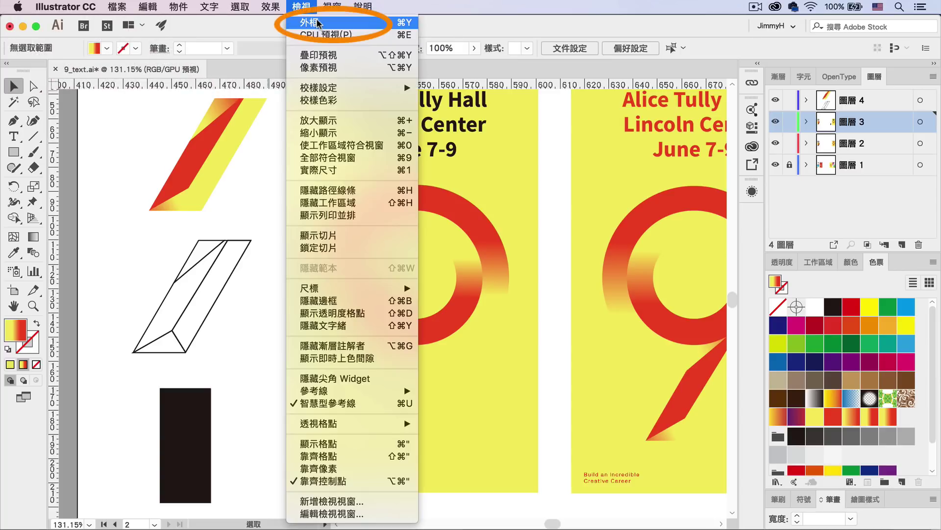
pyautogui.click(322, 23)
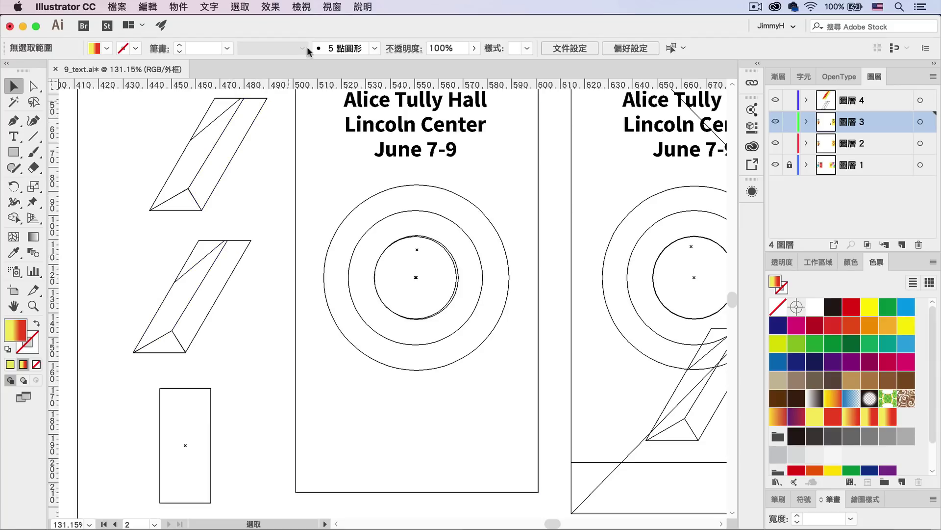
pyautogui.click(302, 7)
pyautogui.click(319, 23)
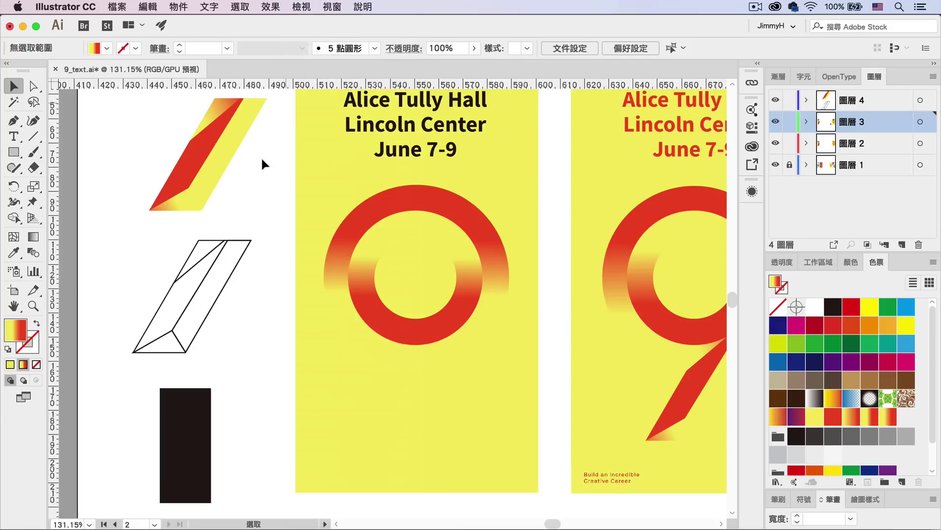
pyautogui.click(235, 137)
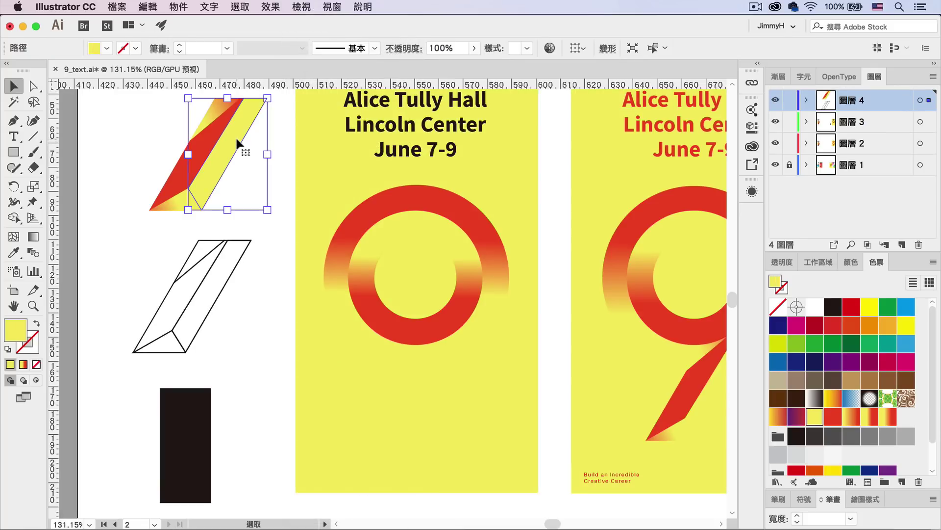
pyautogui.click(150, 142)
pyautogui.click(188, 161)
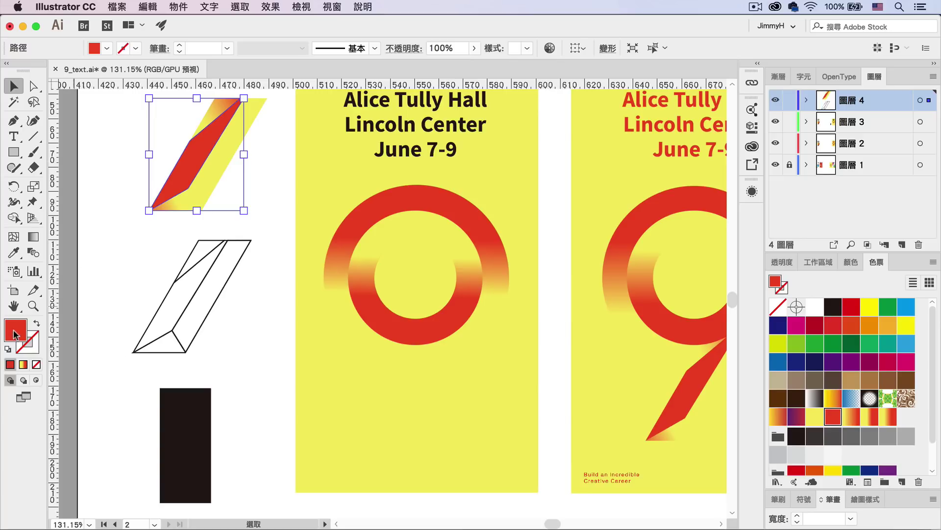
pyautogui.click(121, 155)
pyautogui.click(227, 112)
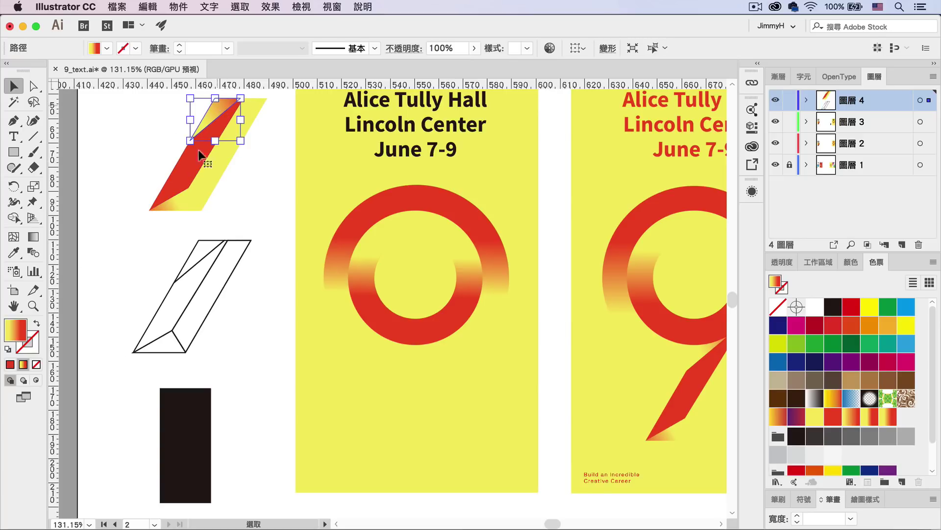
pyautogui.click(181, 203)
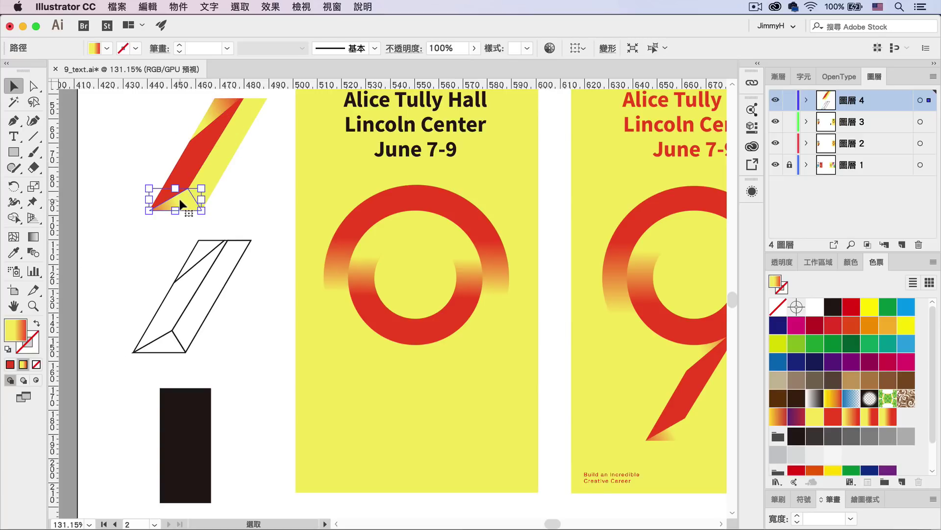
pyautogui.click(271, 184)
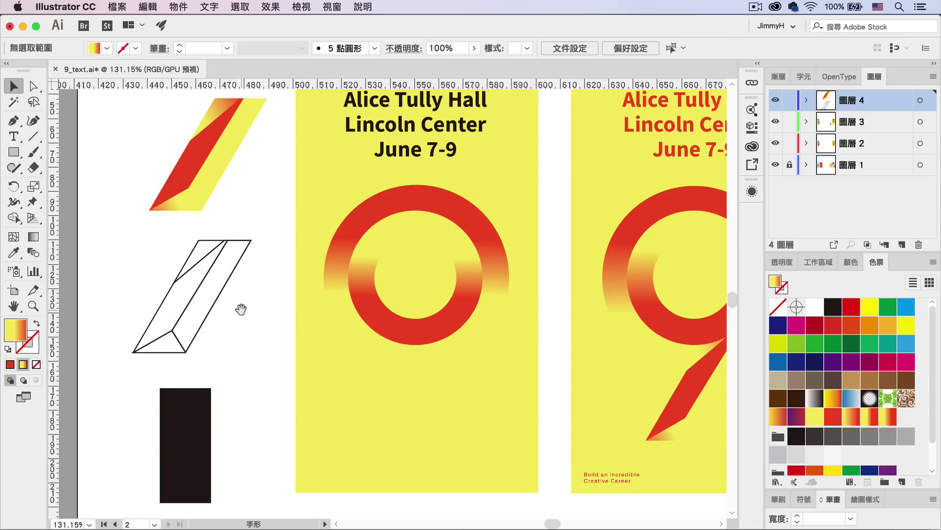
# - Shear the new black rectangle into a parallelogram leaning like the sample tail
pyautogui.moveTo(241, 309); pyautogui.dragTo(252, 263)
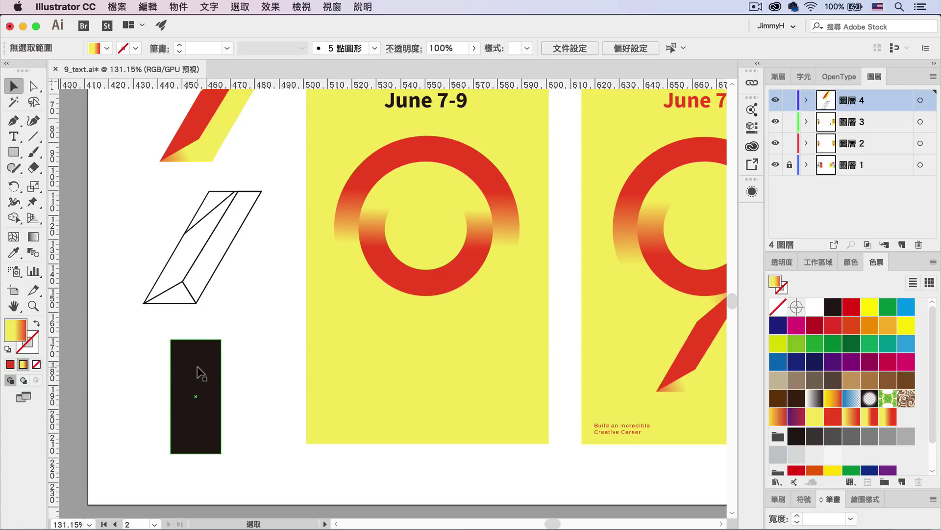
pyautogui.click(201, 373)
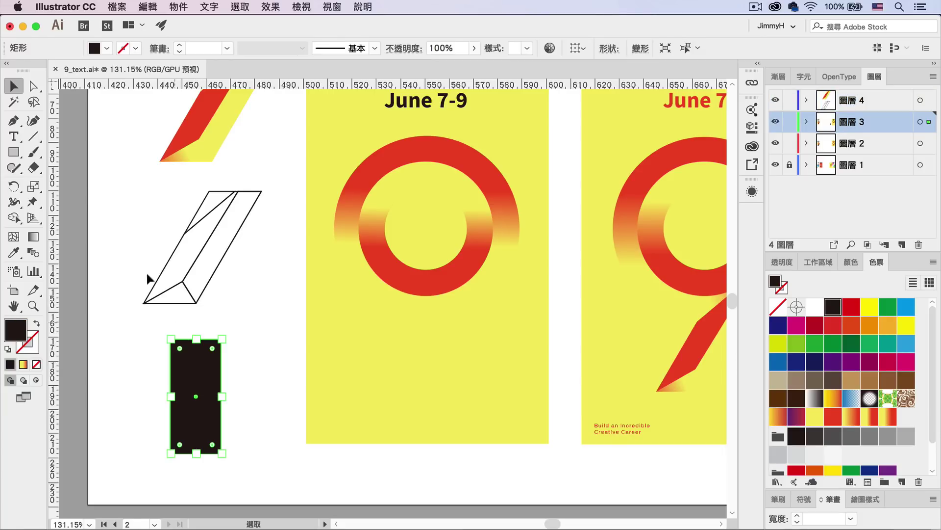
pyautogui.moveTo(38, 186); pyautogui.dragTo(88, 202)
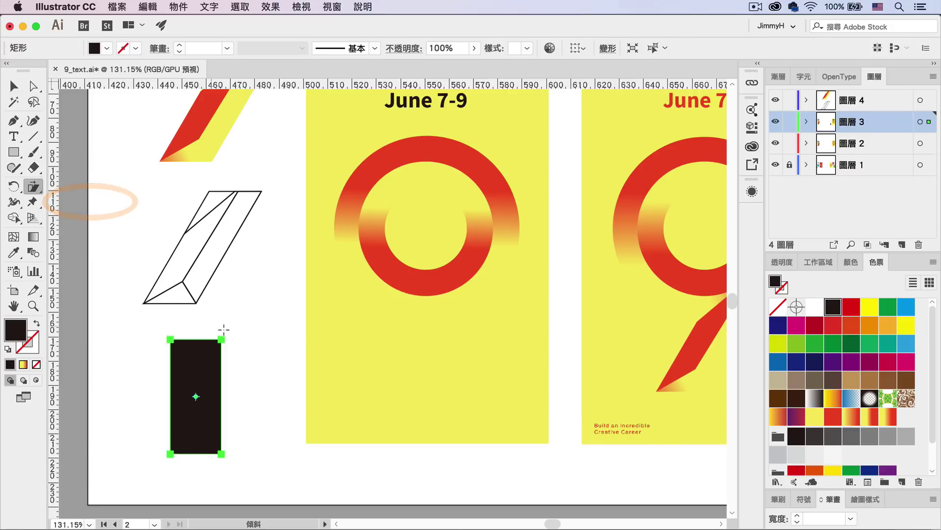
pyautogui.moveTo(223, 327); pyautogui.dragTo(248, 325)
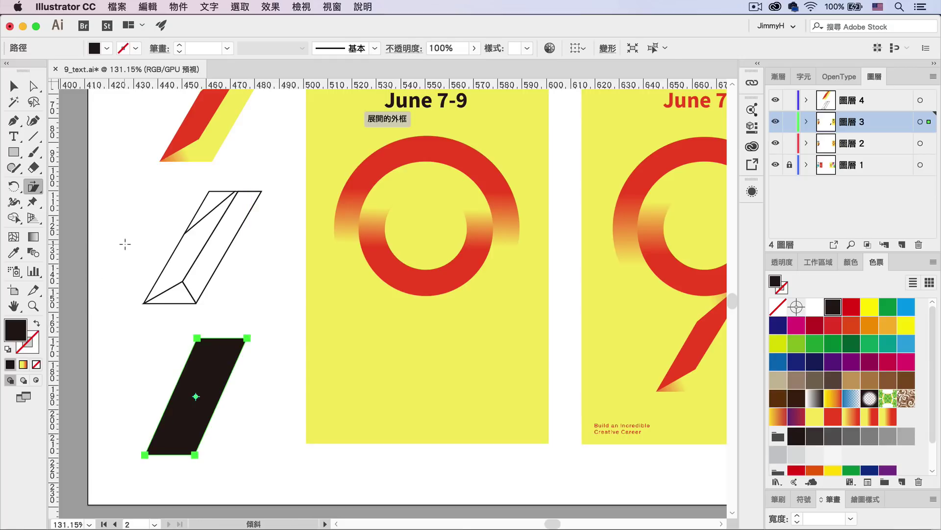
pyautogui.press('p')
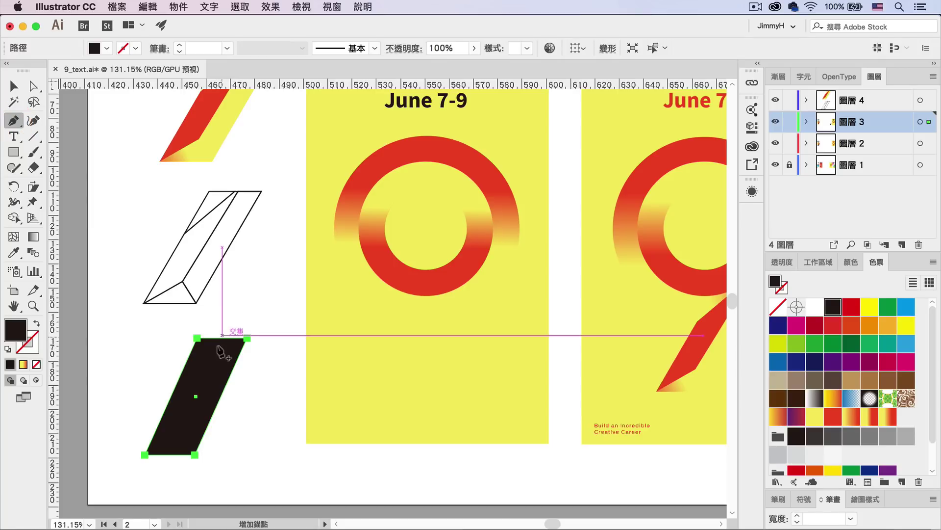
# - Draw a red triangle at the parallelogram's bottom-left with the Pen tool
pyautogui.click(132, 459)
pyautogui.click(182, 435)
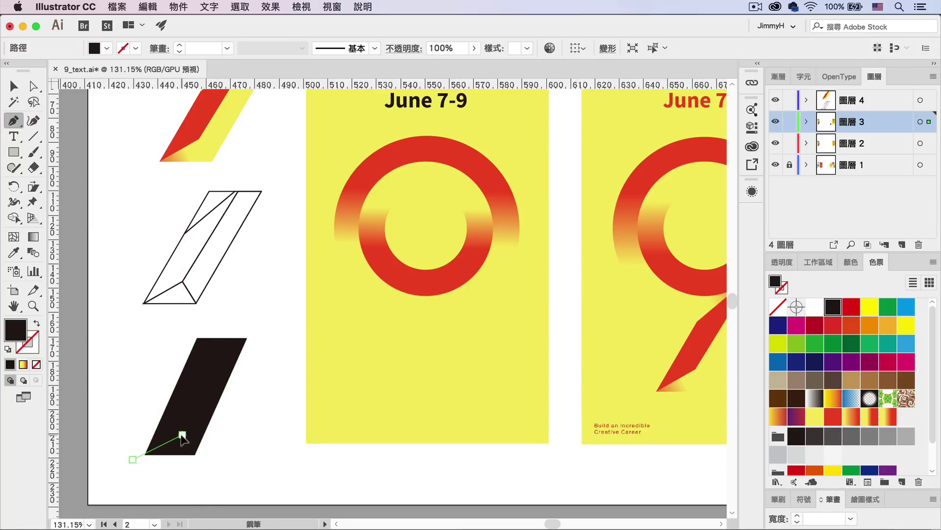
pyautogui.click(207, 467)
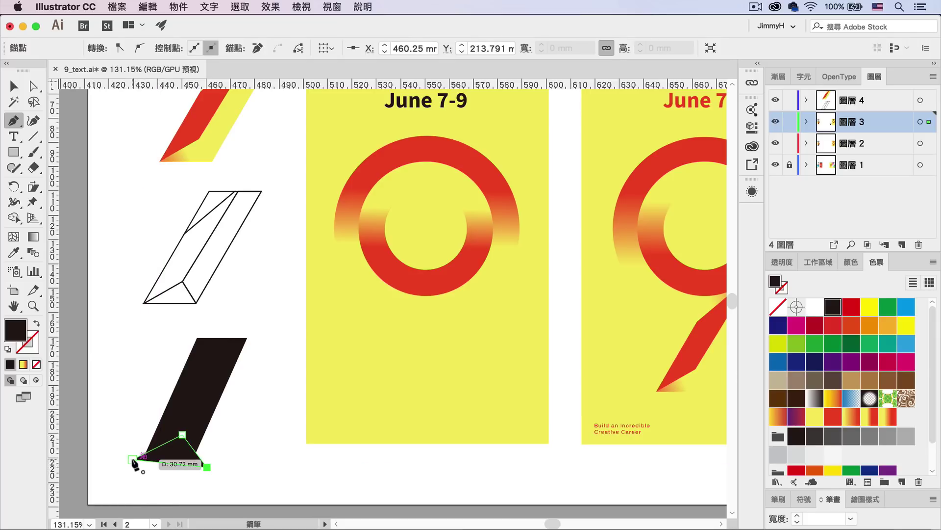
pyautogui.click(132, 459)
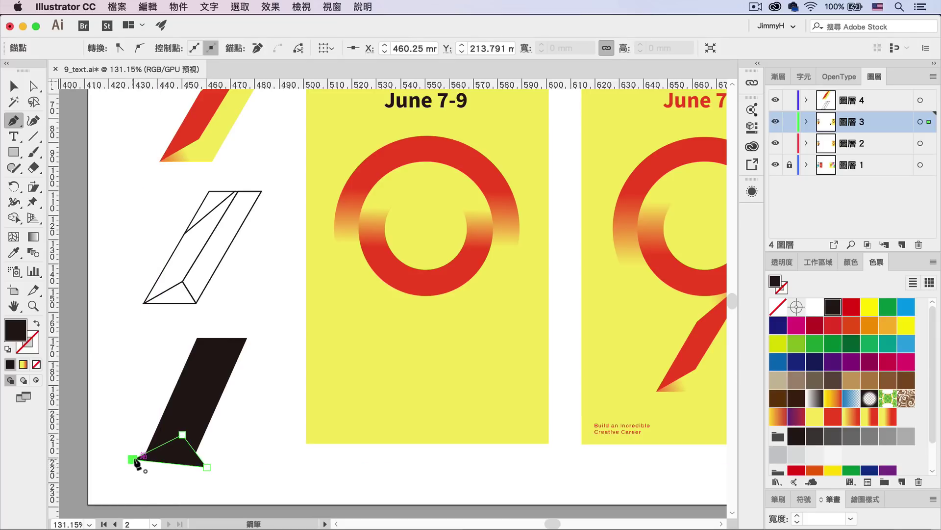
pyautogui.click(838, 327)
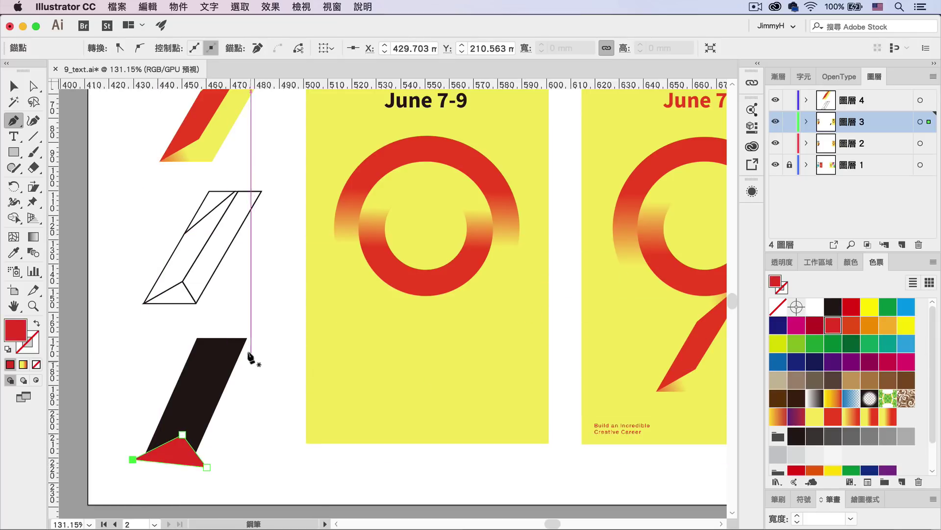
# - Draw an orange facet from the parallelogram's top down to the triangle's corners
pyautogui.click(222, 335)
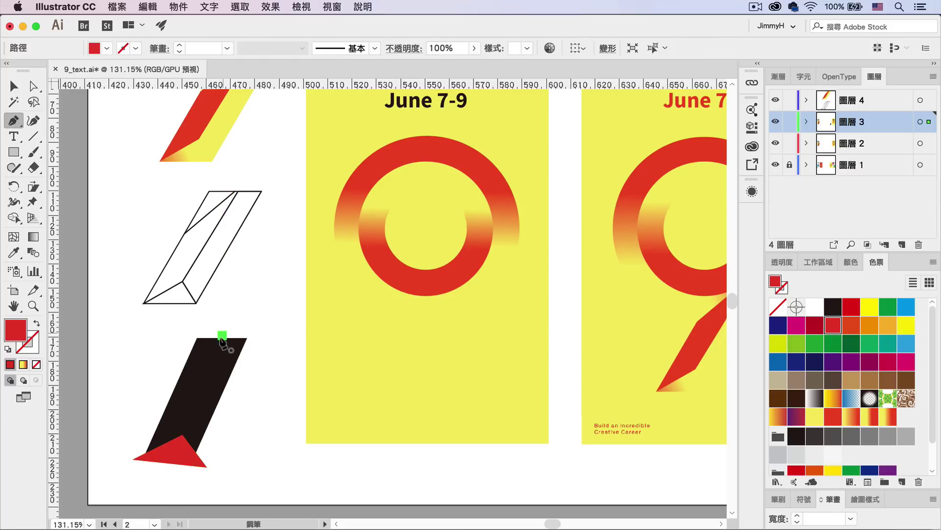
pyautogui.click(182, 435)
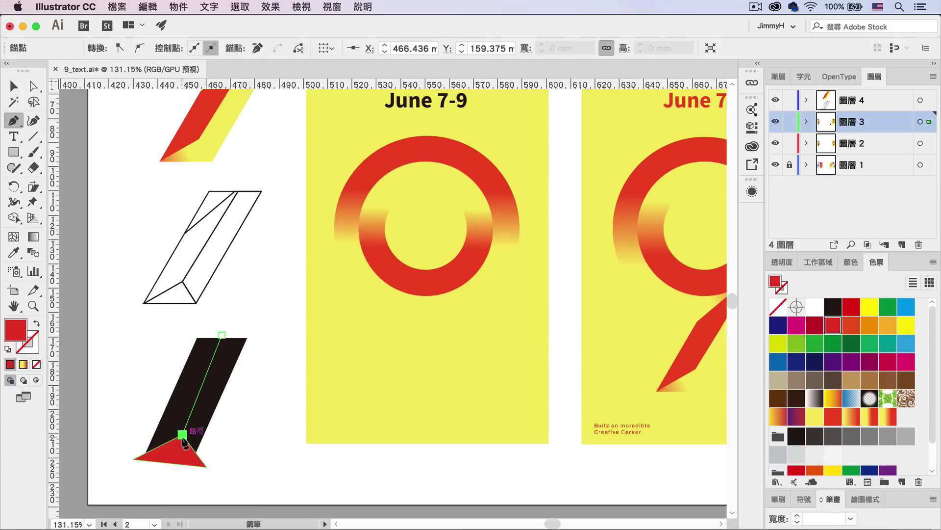
pyautogui.click(133, 460)
pyautogui.click(165, 377)
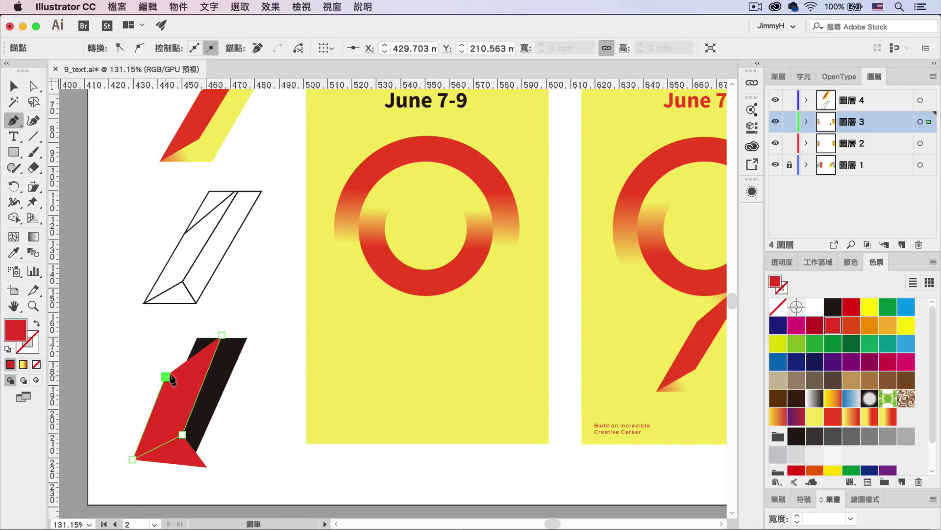
pyautogui.click(222, 335)
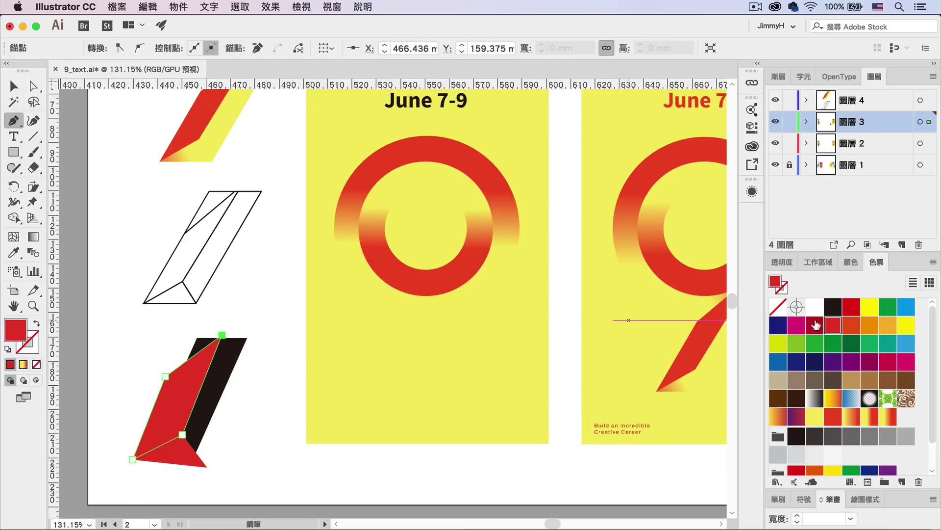
pyautogui.click(868, 326)
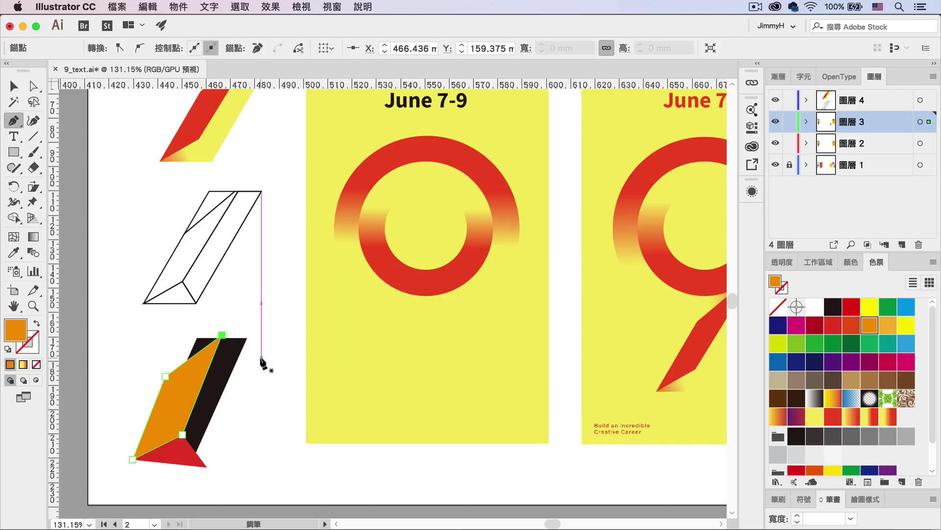
# - Marquee-select the orange, black and red facet shapes together
pyautogui.click(14, 89)
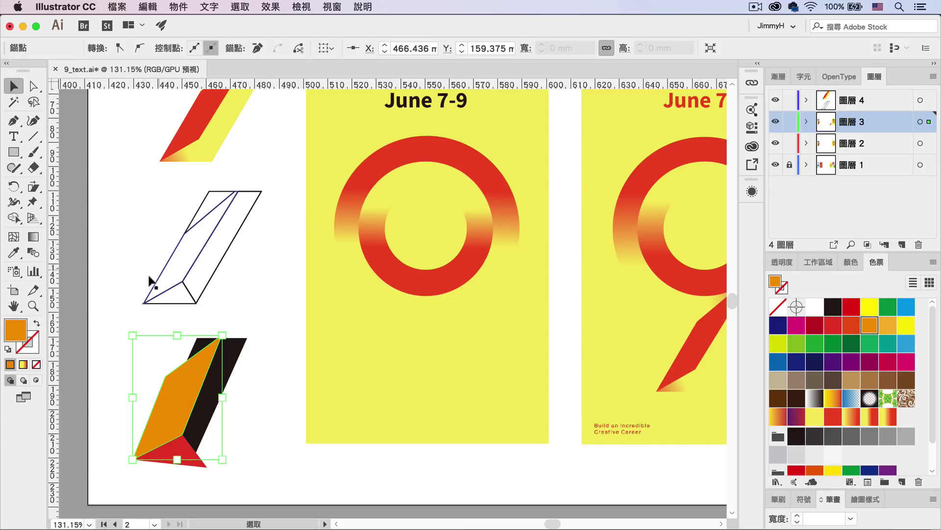
pyautogui.click(122, 275)
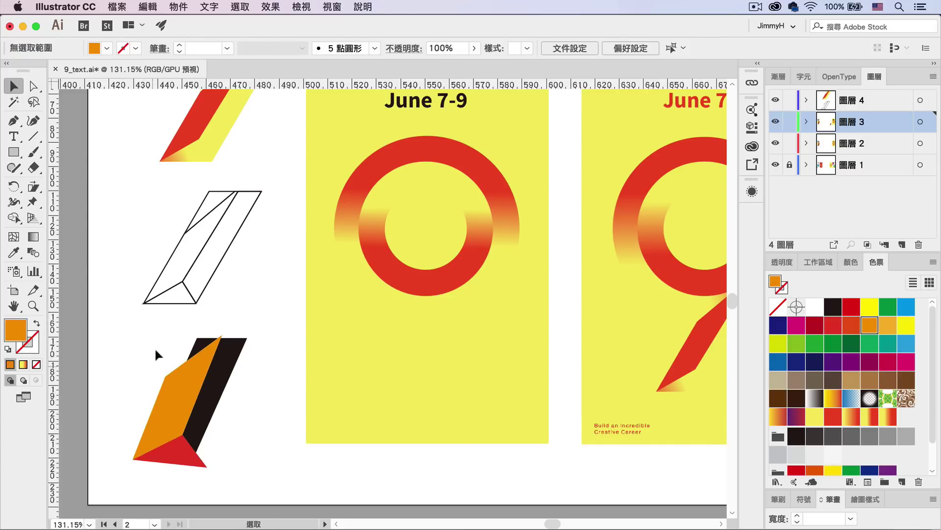
pyautogui.moveTo(148, 339); pyautogui.dragTo(249, 466)
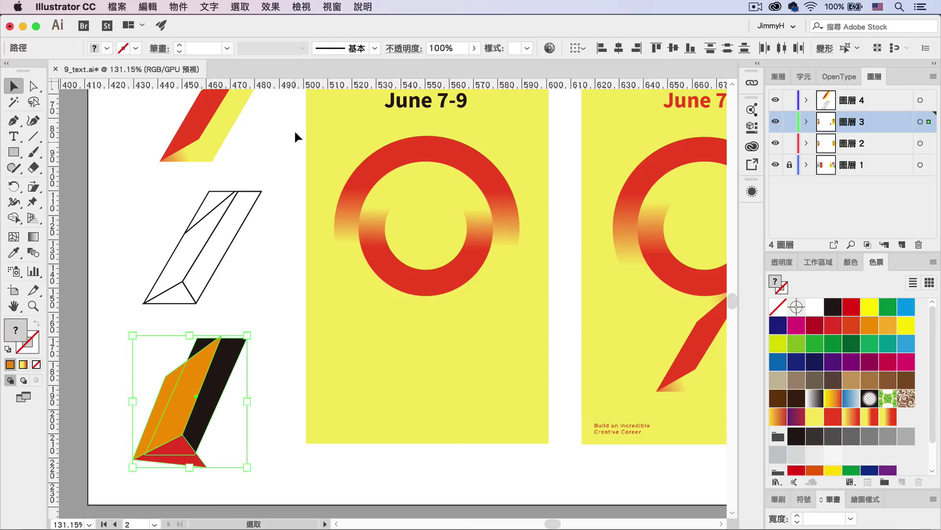
# - Split the overlapping tail shapes with Pathfinder Divide, then deselect
pyautogui.click(332, 7)
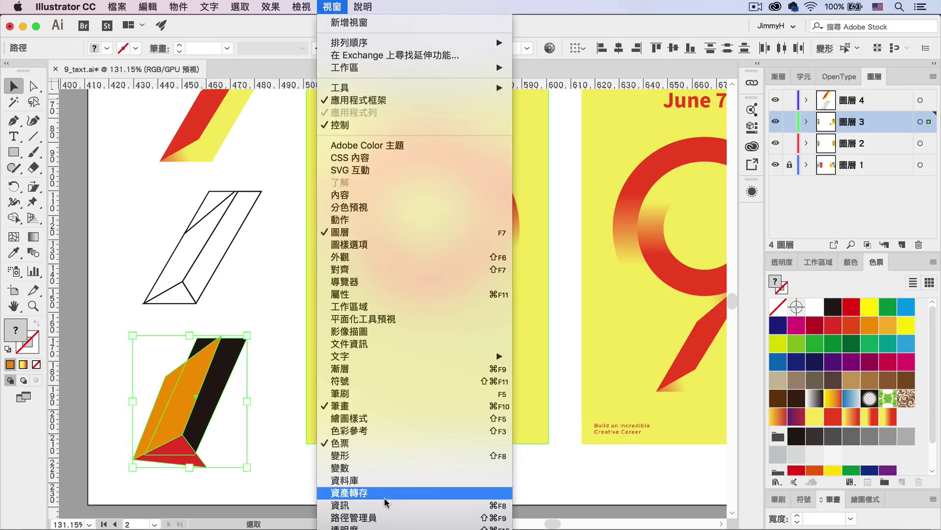
pyautogui.click(380, 518)
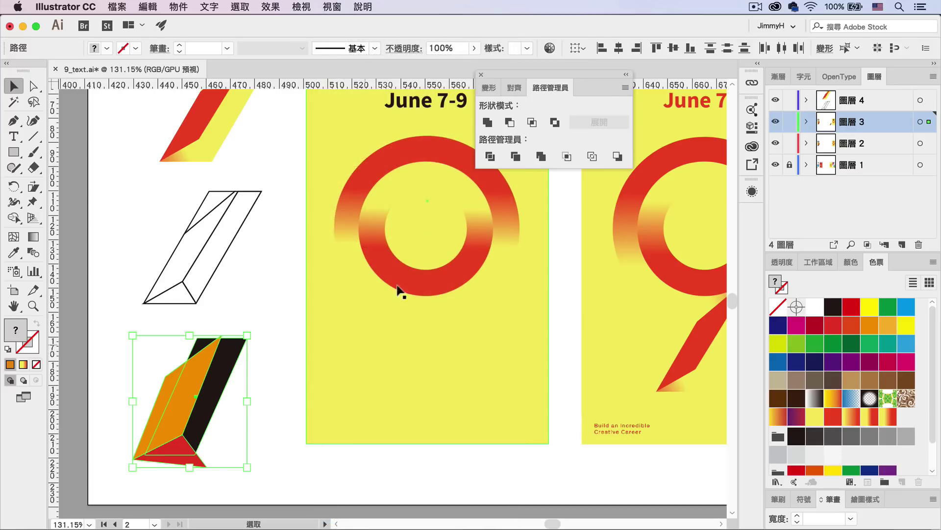
pyautogui.click(491, 157)
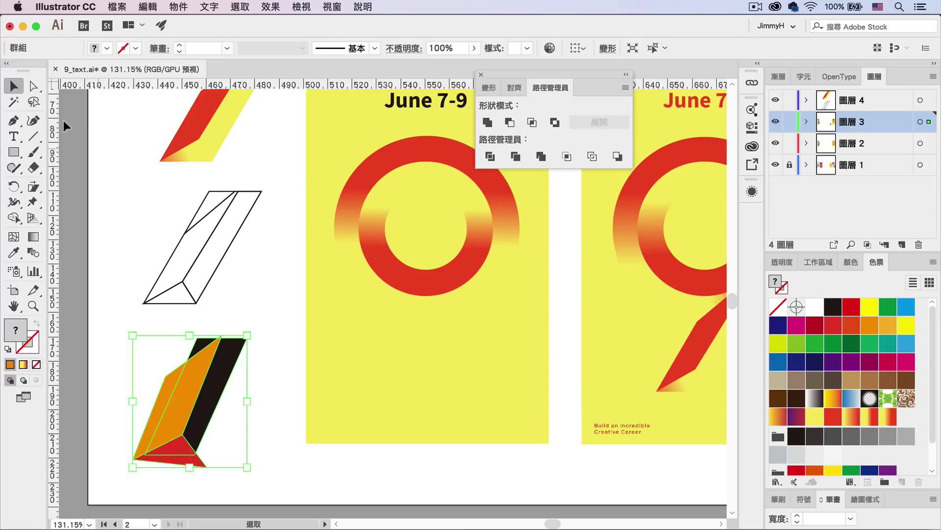
pyautogui.click(33, 86)
pyautogui.click(94, 159)
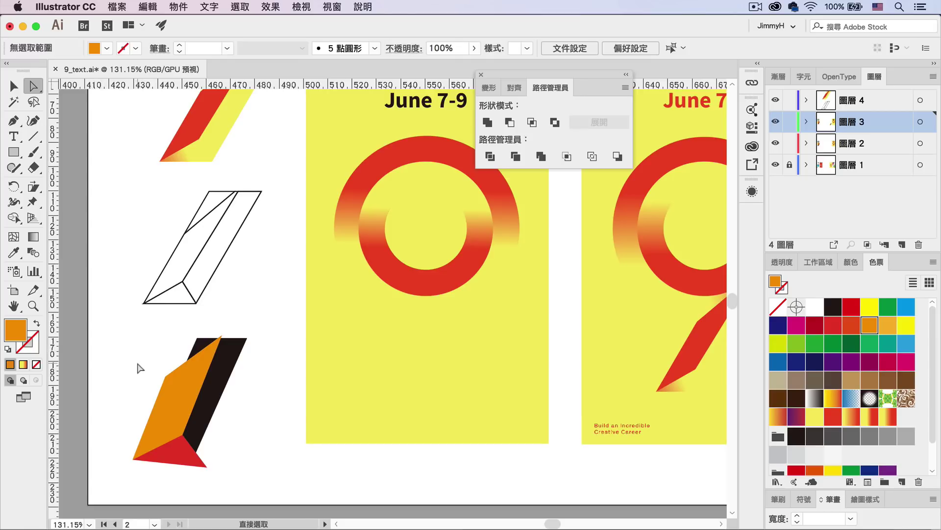
# - Delete the orange slivers sticking out left of the parallelogram with Edit > Clear
pyautogui.click(164, 391)
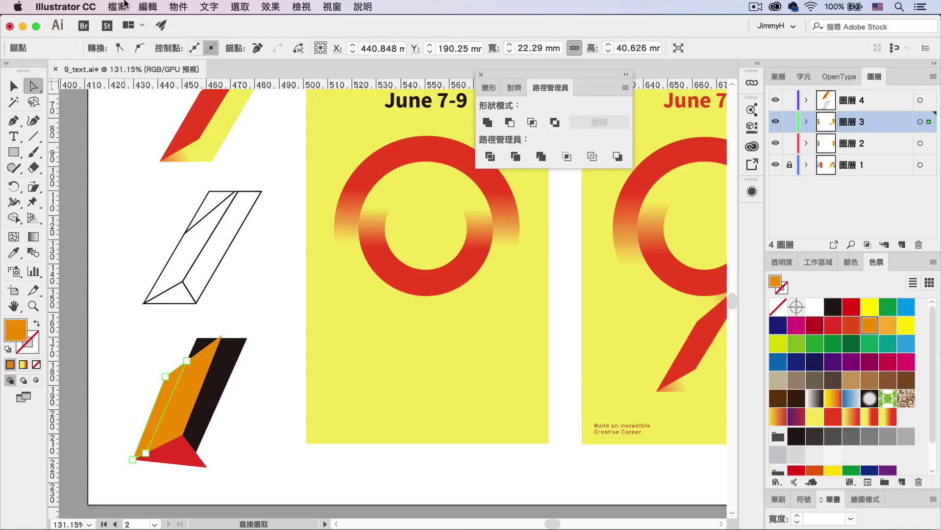
pyautogui.click(147, 7)
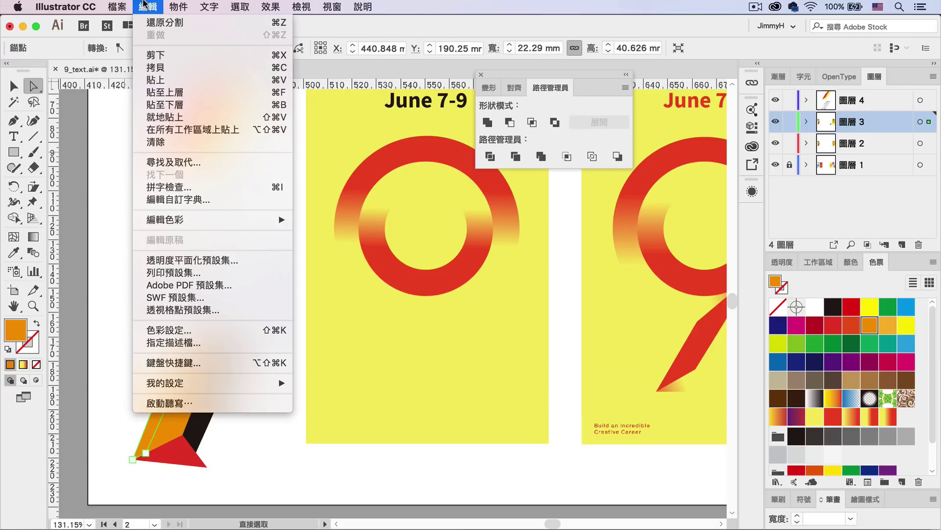
pyautogui.click(167, 143)
pyautogui.click(148, 6)
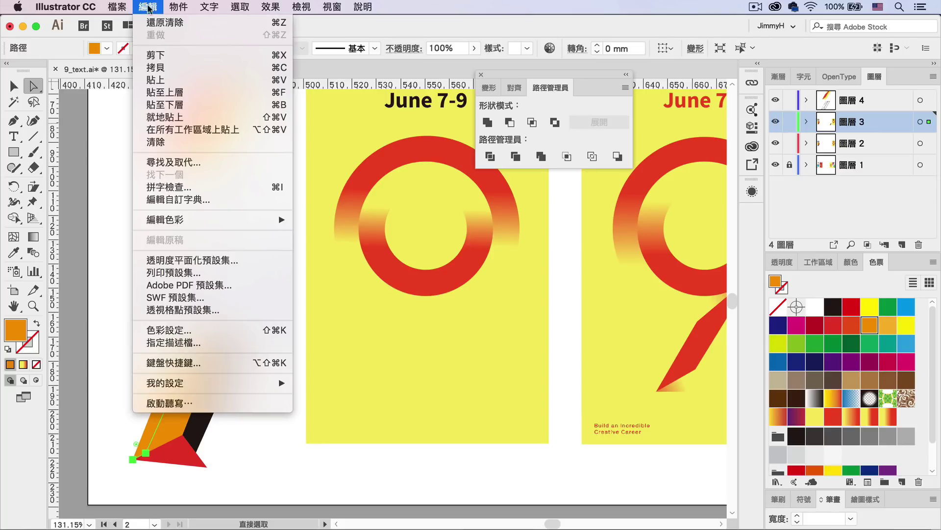
pyautogui.click(162, 142)
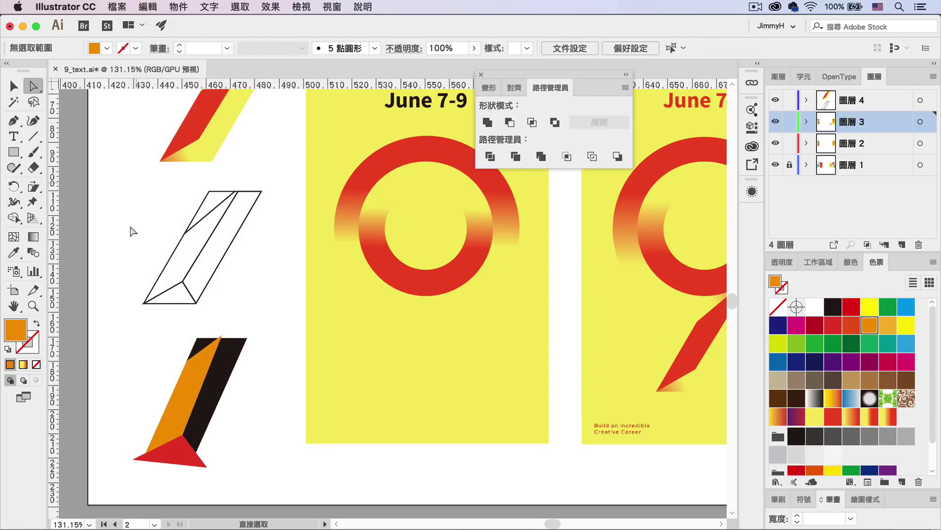
# - Delete the red slivers hanging below the tail with Edit > Clear
pyautogui.click(198, 468)
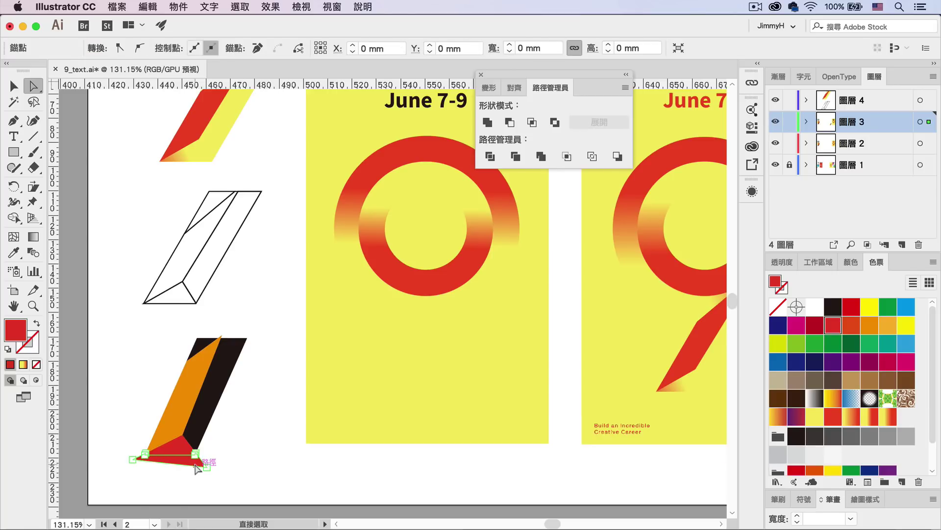
pyautogui.click(147, 7)
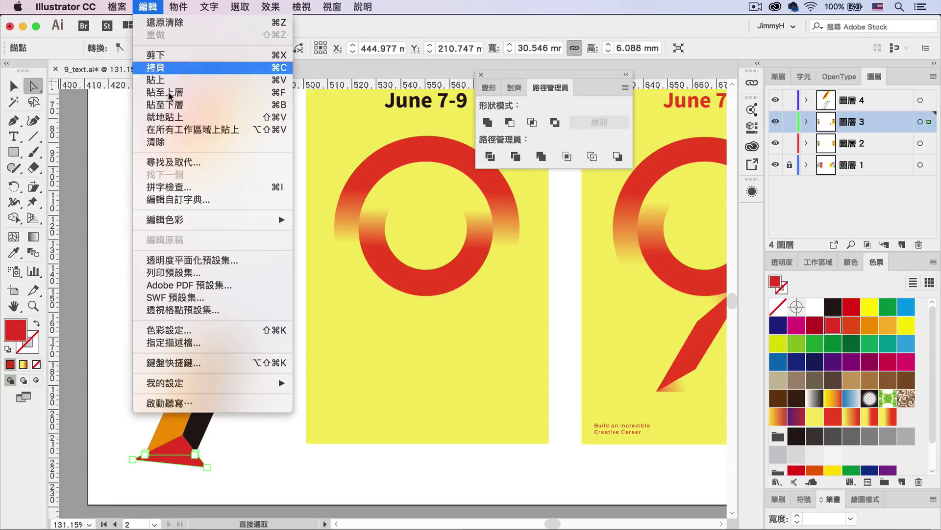
pyautogui.click(186, 147)
pyautogui.click(155, 7)
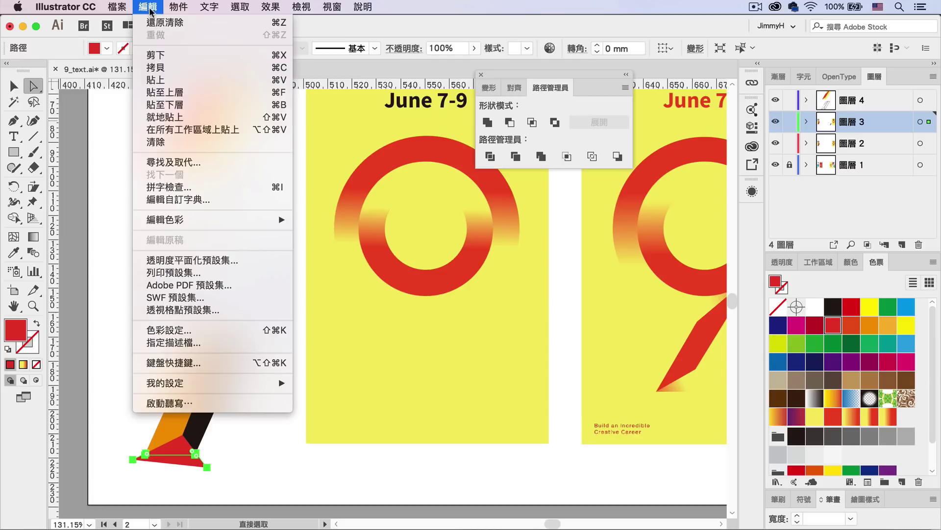
pyautogui.click(170, 144)
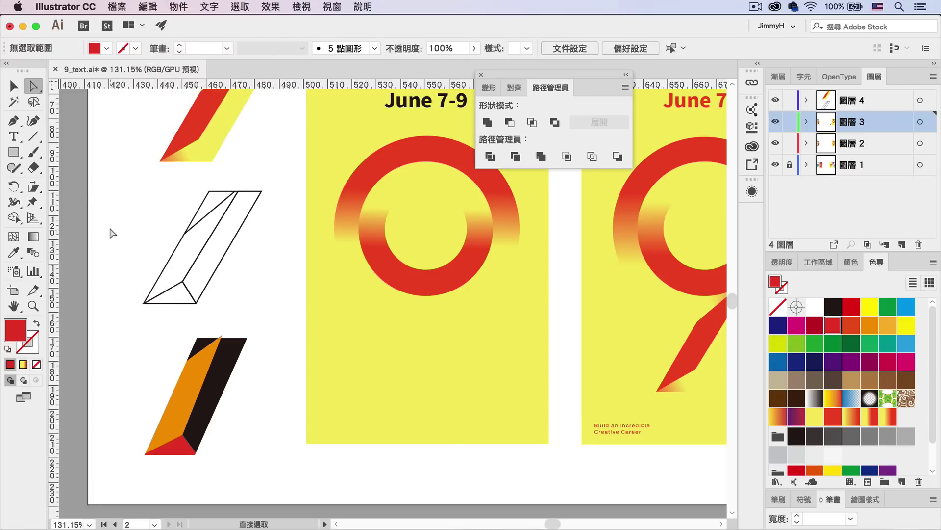
# - Recolour the black tail strip yellow and the orange facet red
pyautogui.click(223, 373)
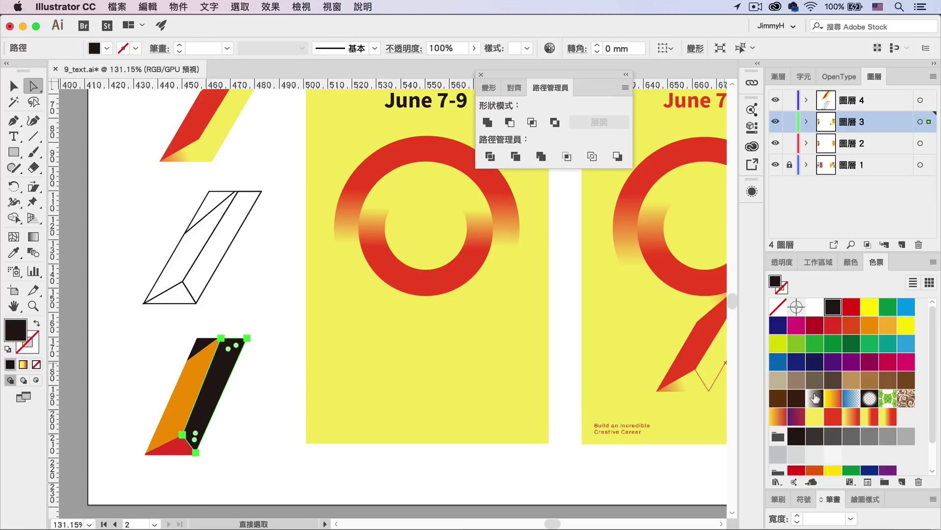
pyautogui.click(814, 416)
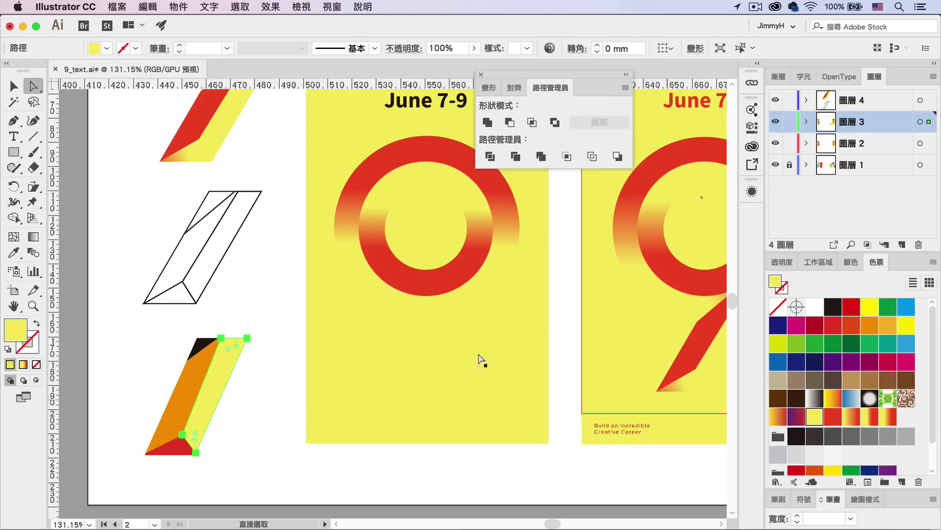
pyautogui.click(191, 384)
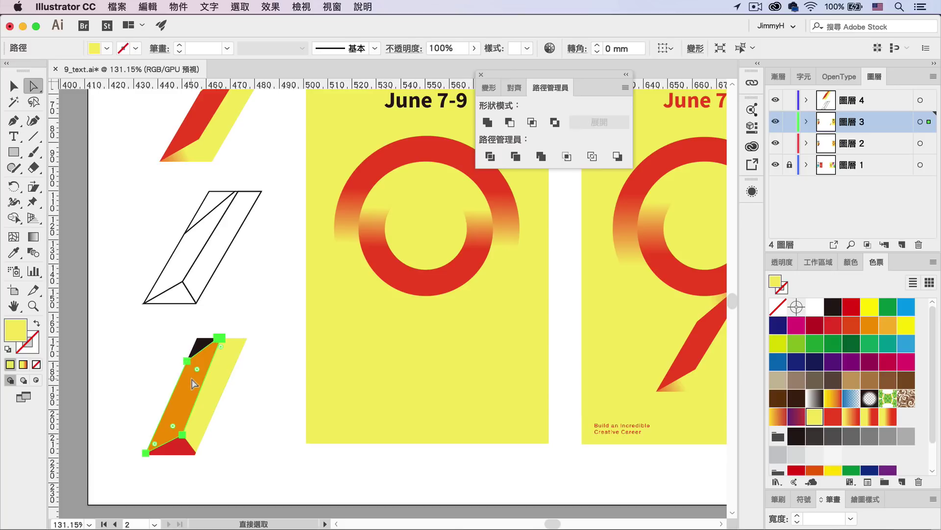
pyautogui.click(833, 418)
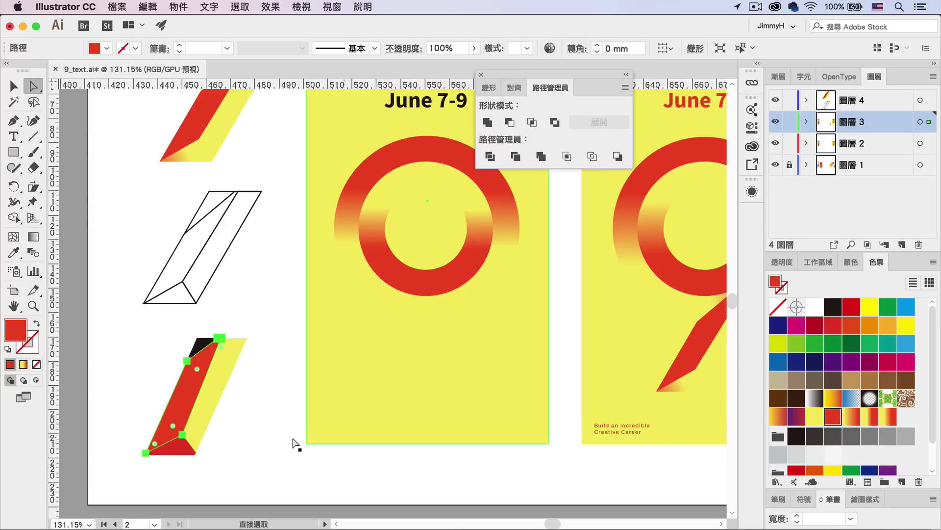
# - Fill the small top and bottom triangles with the red-yellow gradient swatch
pyautogui.click(177, 448)
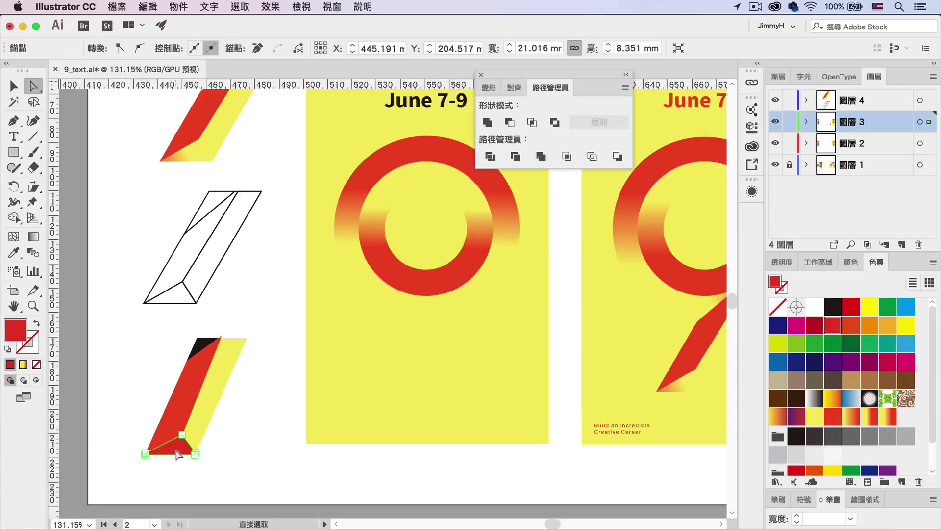
pyautogui.click(887, 419)
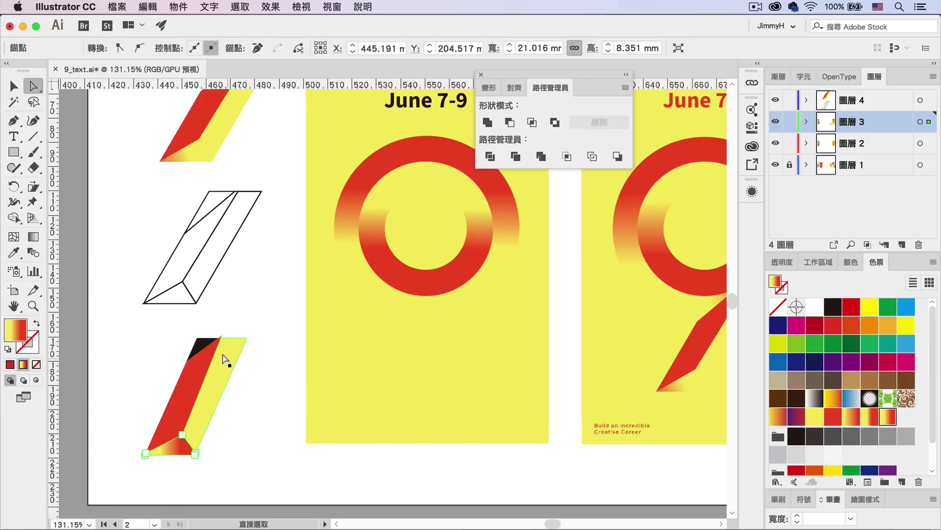
pyautogui.click(201, 344)
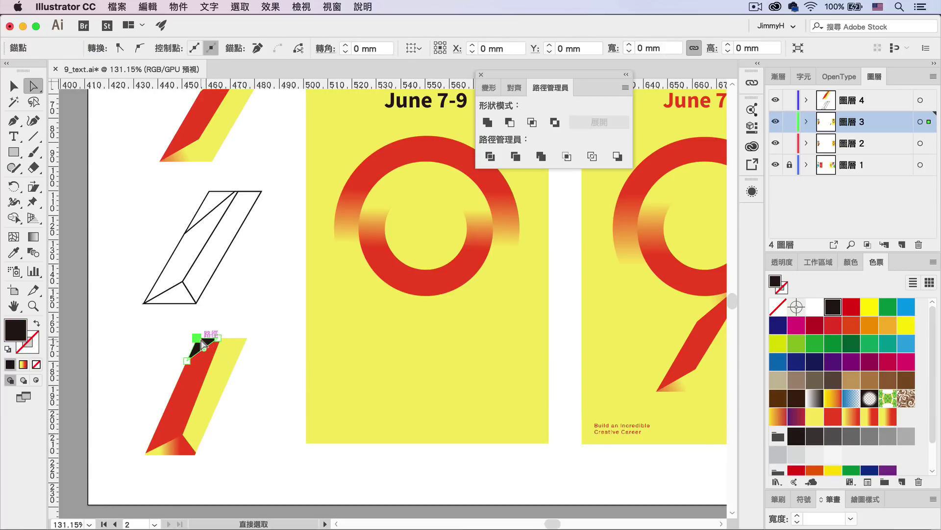
pyautogui.click(898, 421)
pyautogui.click(268, 402)
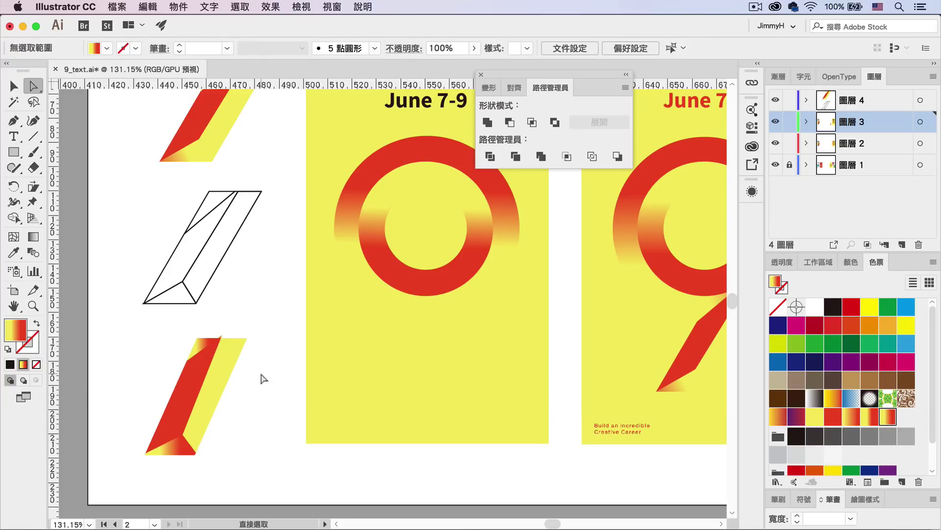
# - Move the finished faceted tail from the top left to beneath the ring on the poster
pyautogui.scroll(1, 274, 300)
pyautogui.scroll(4, 267, 307)
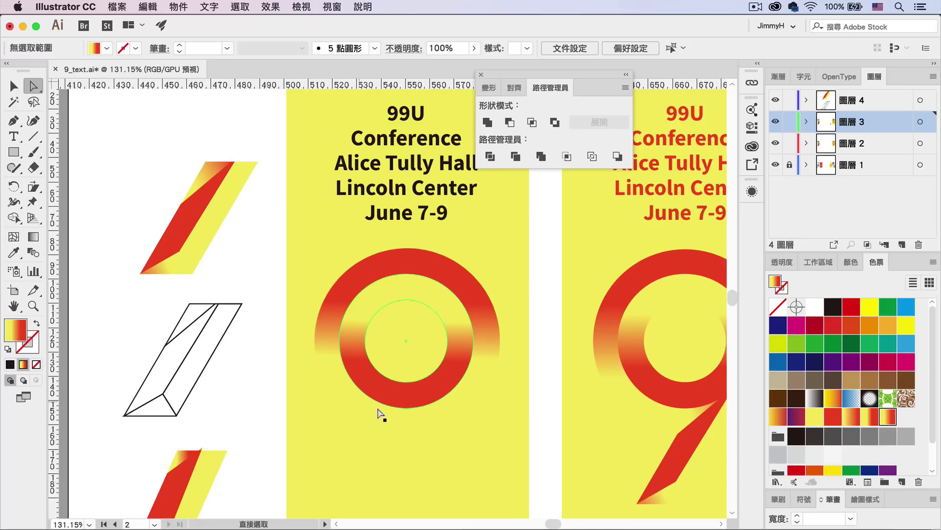
pyautogui.click(14, 87)
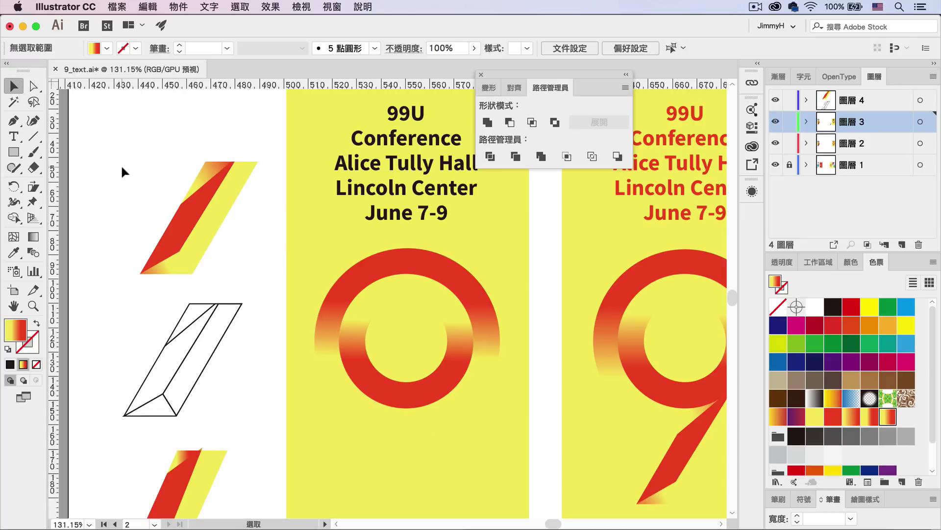
pyautogui.moveTo(121, 164); pyautogui.dragTo(247, 272)
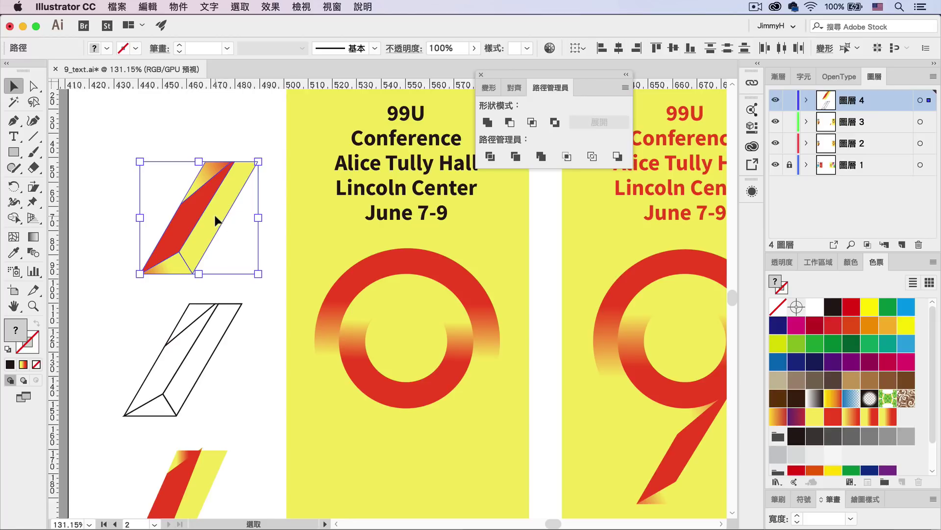
pyautogui.moveTo(214, 213)
pyautogui.mouseDown()
pyautogui.moveTo(430, 445)
pyautogui.moveTo(427, 456)
pyautogui.moveTo(463, 418)
pyautogui.mouseUp()
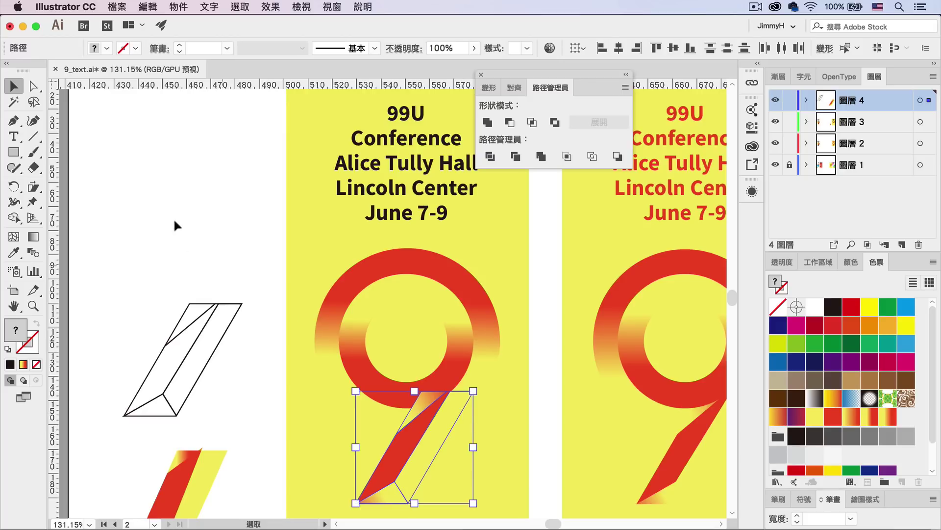
pyautogui.click(165, 193)
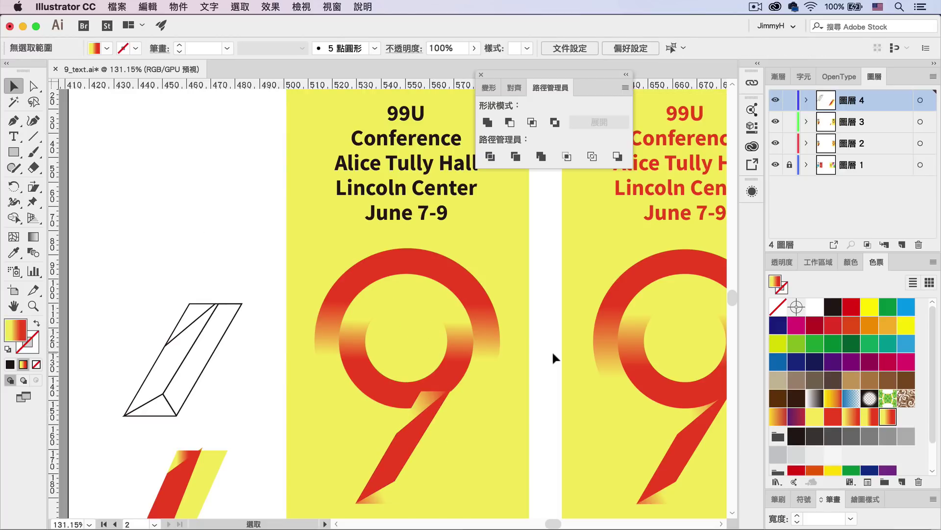
# - Bring the gradient ring in front of the tail with Arrange > Bring to Front
pyautogui.moveTo(553, 350); pyautogui.dragTo(481, 328)
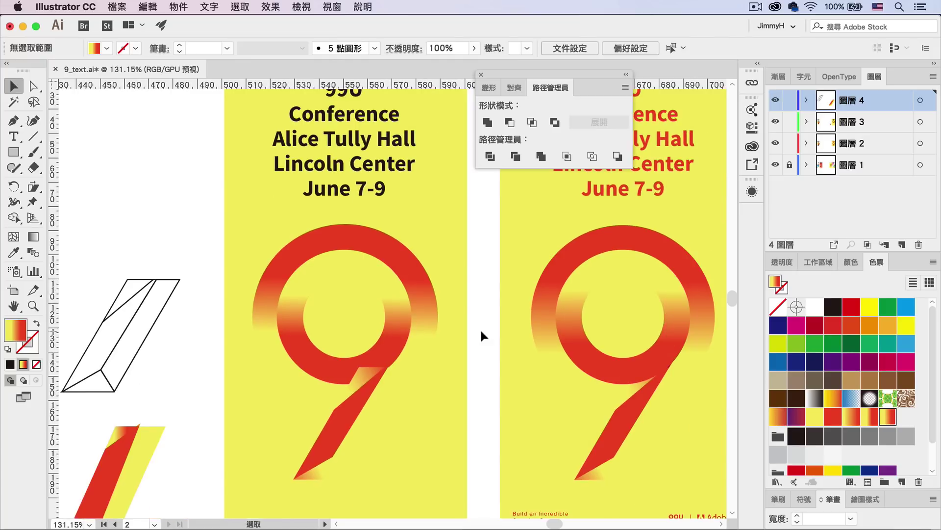
pyautogui.click(400, 314)
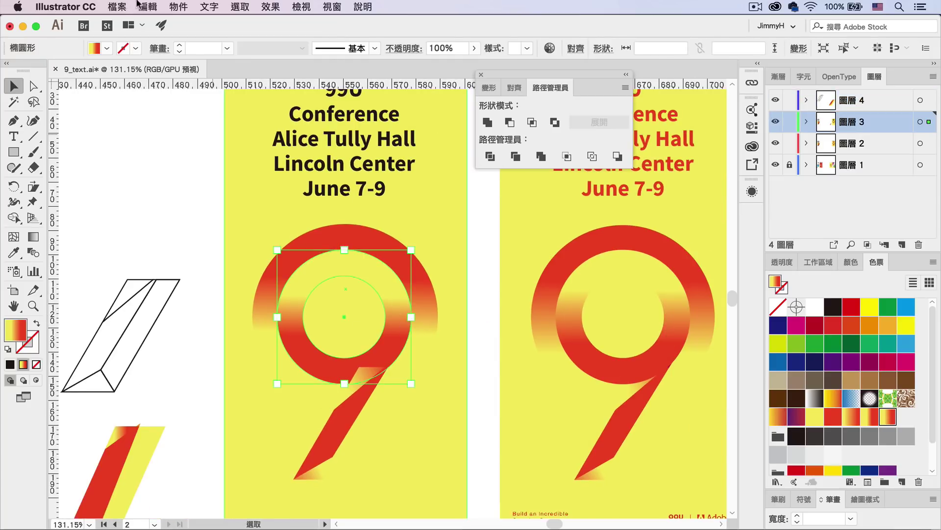
pyautogui.click(183, 5)
pyautogui.moveTo(196, 34)
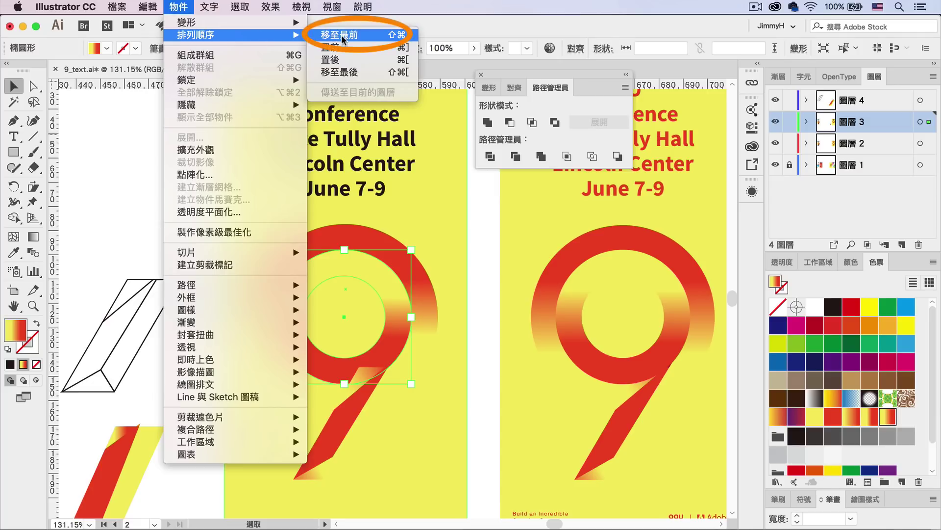
pyautogui.click(371, 35)
pyautogui.click(188, 214)
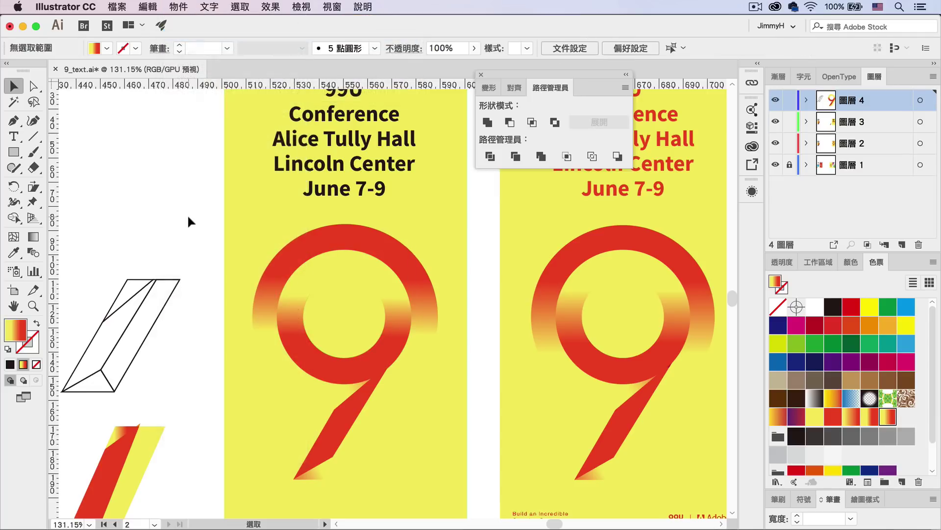